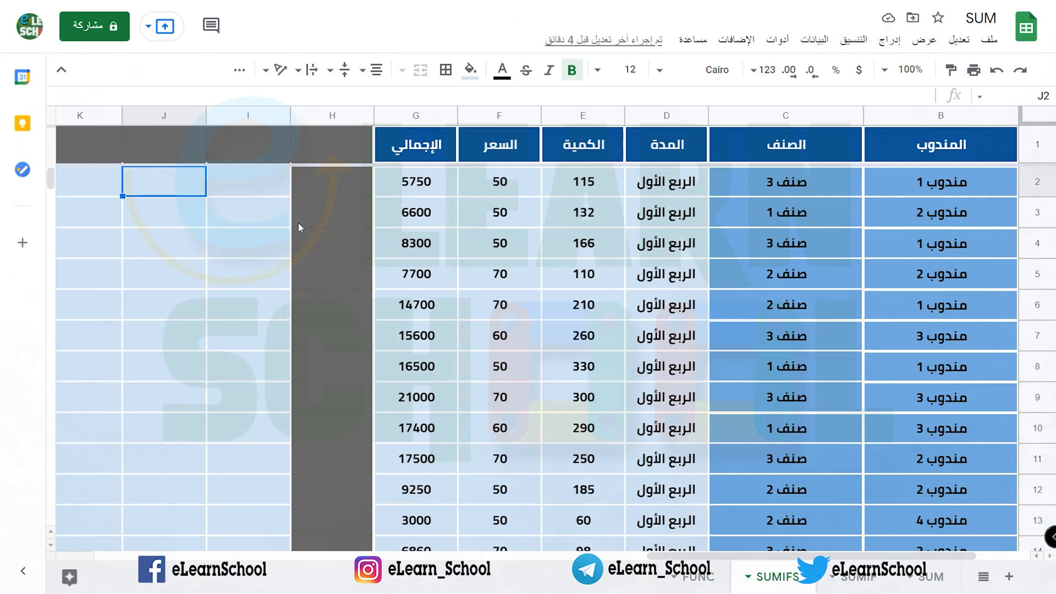
# Step: Sum the totals in G2:G31 with the SUM function in cell G32
pyautogui.click(419, 187)
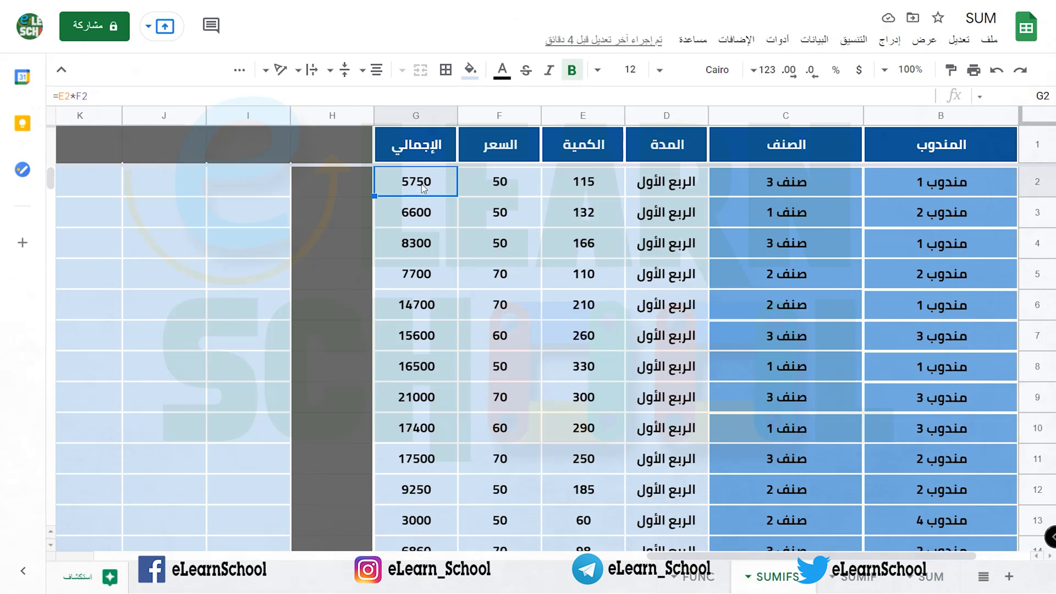
pyautogui.moveTo(410, 184); pyautogui.dragTo(423, 397)
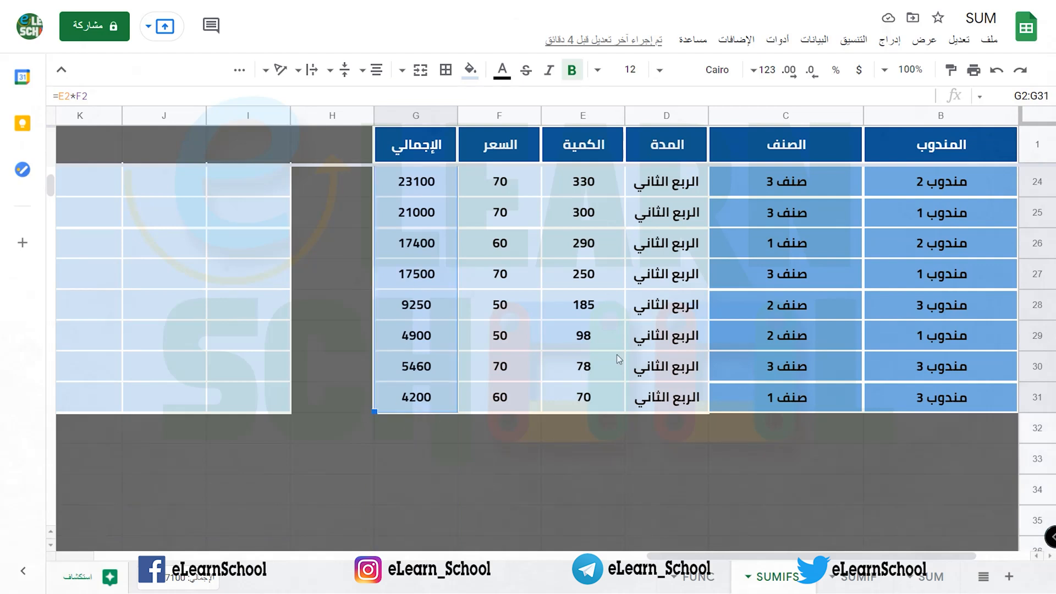
pyautogui.click(240, 70)
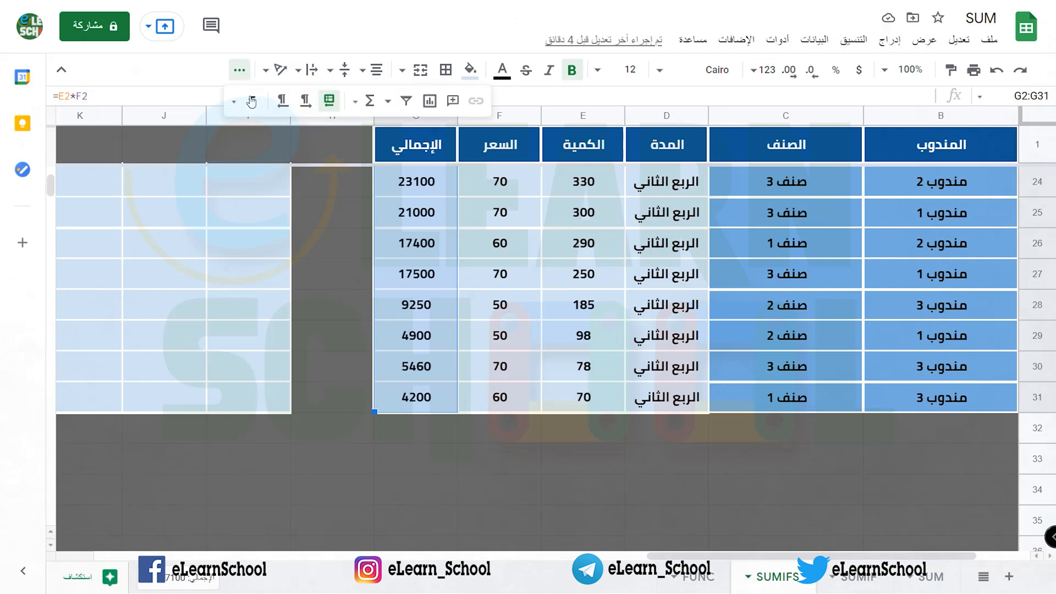
pyautogui.click(355, 102)
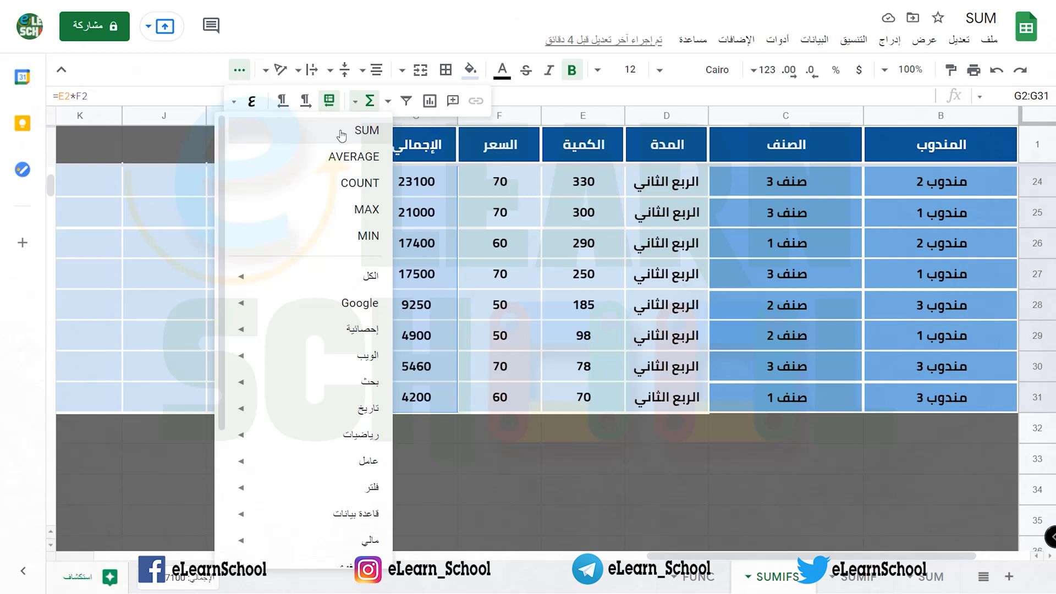
pyautogui.click(333, 135)
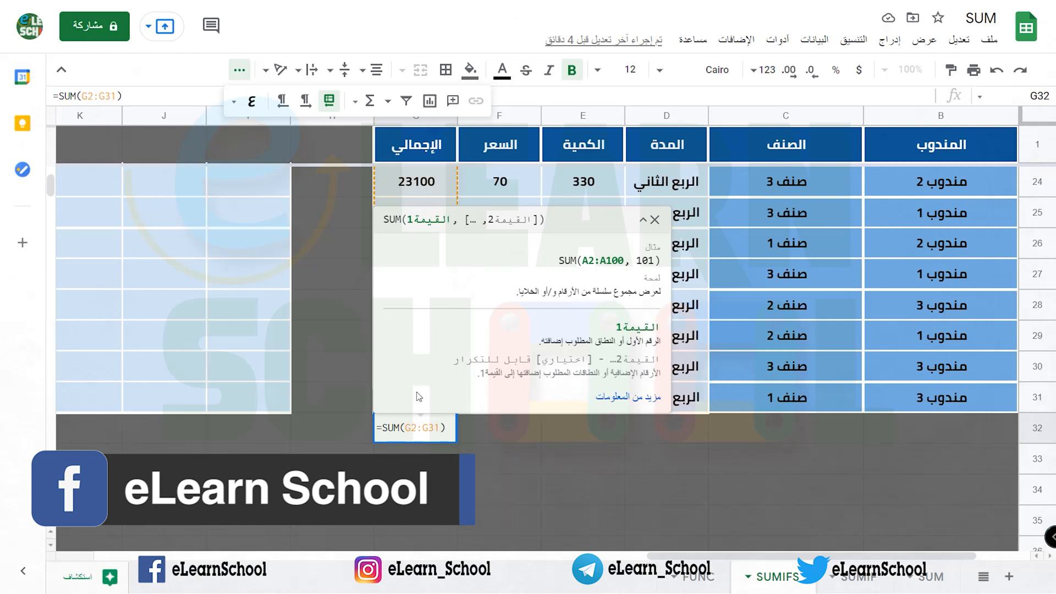
pyautogui.press('Return')
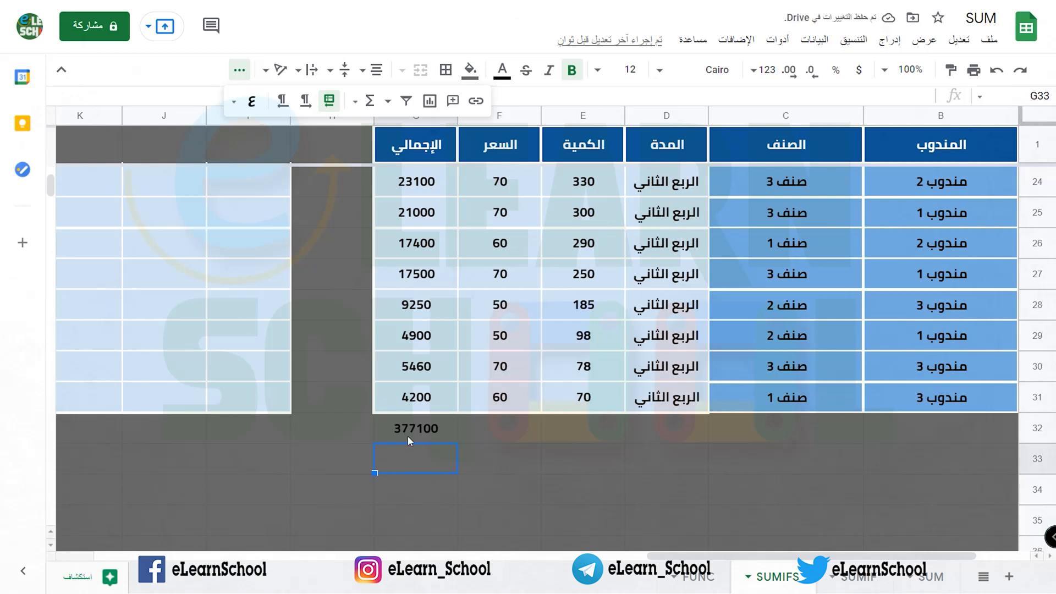
pyautogui.click(408, 429)
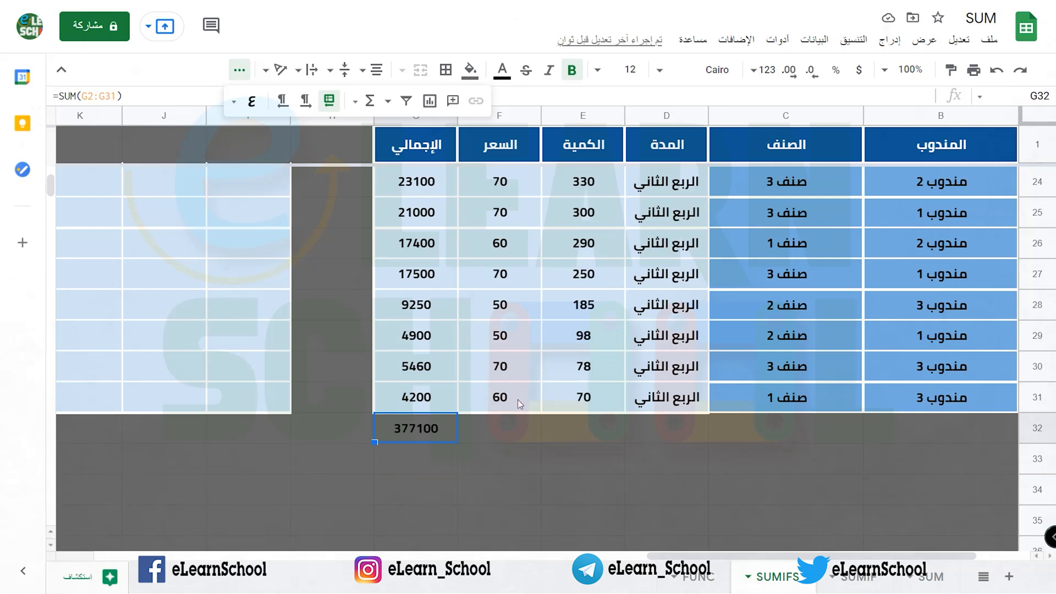
# Step: Sum the prices in F2:F31 with the SUM function in cell F32
pyautogui.moveTo(517, 399); pyautogui.dragTo(520, 182)
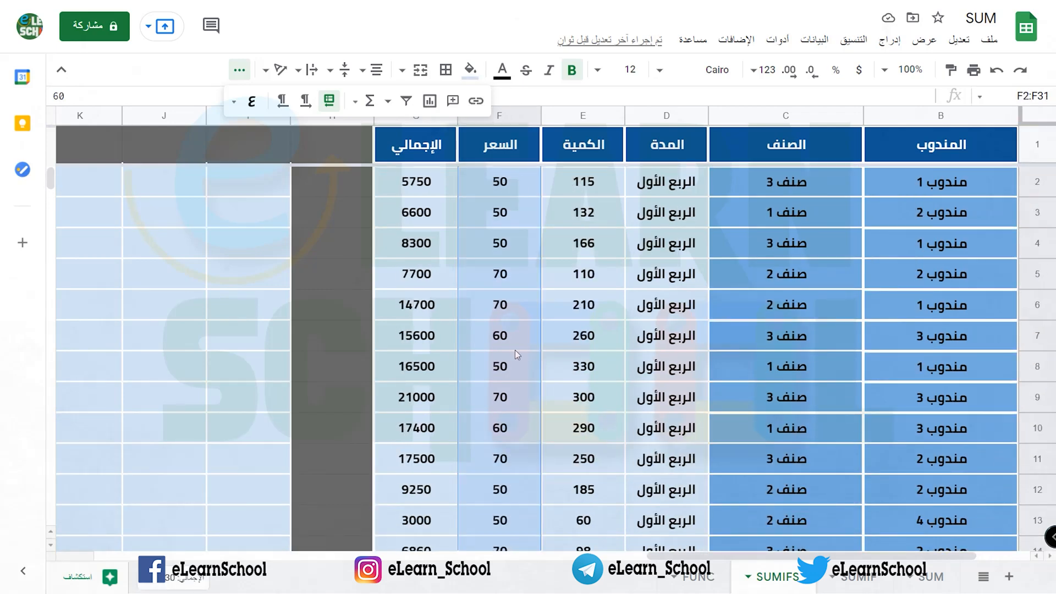
pyautogui.scroll(-9, 515, 350)
pyautogui.click(355, 102)
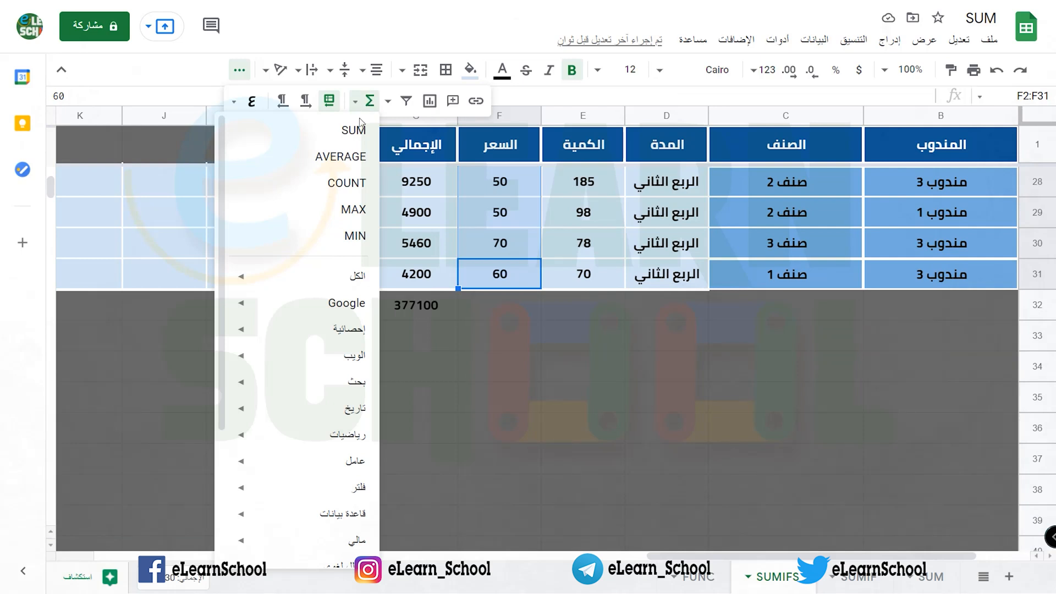
pyautogui.click(332, 142)
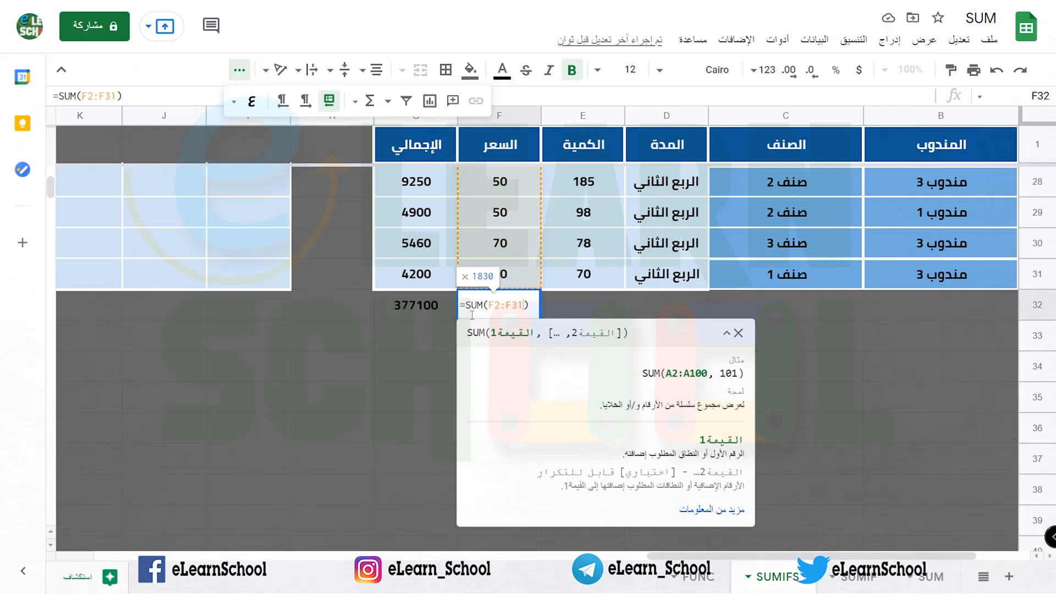
pyautogui.press('Return')
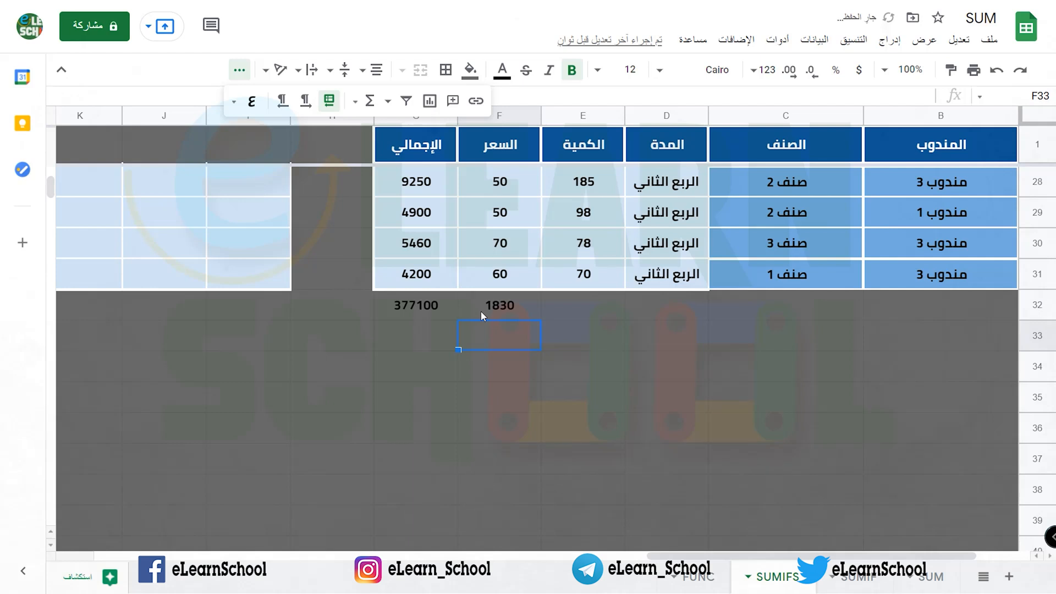
# Step: Delete both SUM formulas from row 32, in cells F32 and G32
pyautogui.click(481, 311)
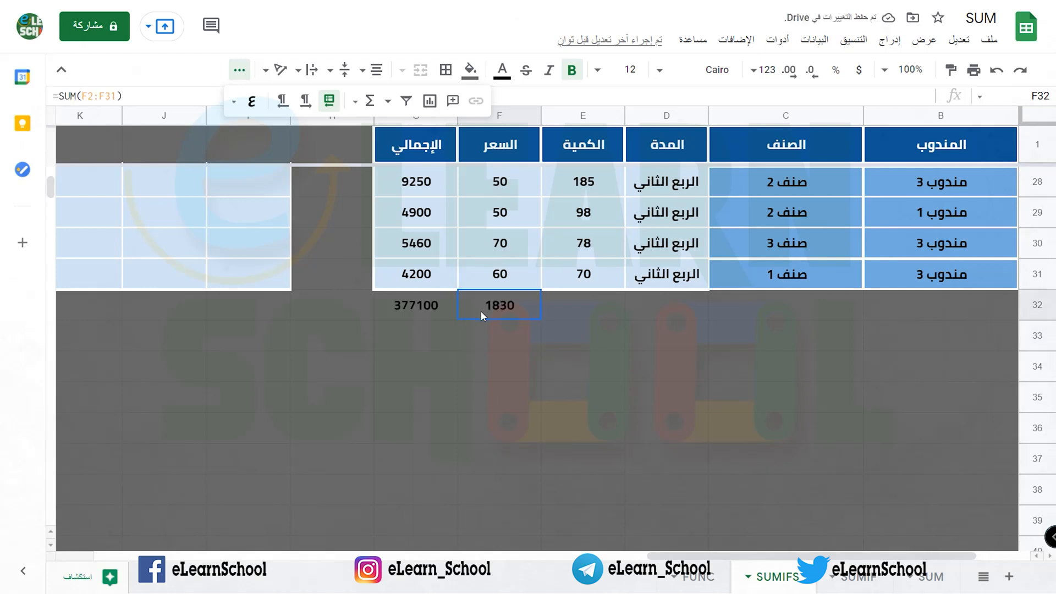
pyautogui.click(408, 306)
pyautogui.press('Delete')
pyautogui.scroll(5, 381, 332)
pyautogui.scroll(4, 384, 337)
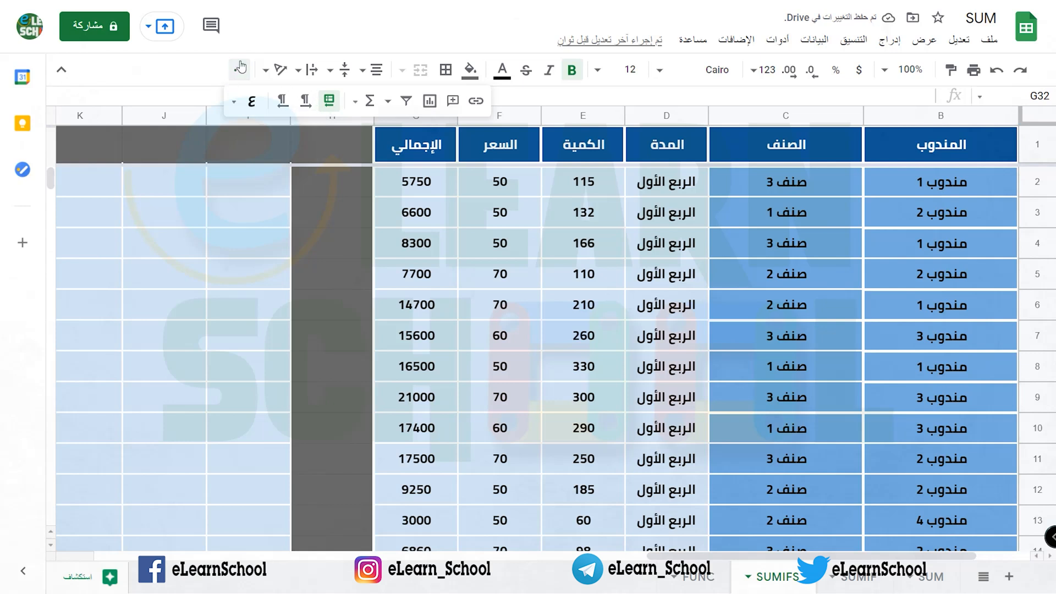
pyautogui.click(240, 68)
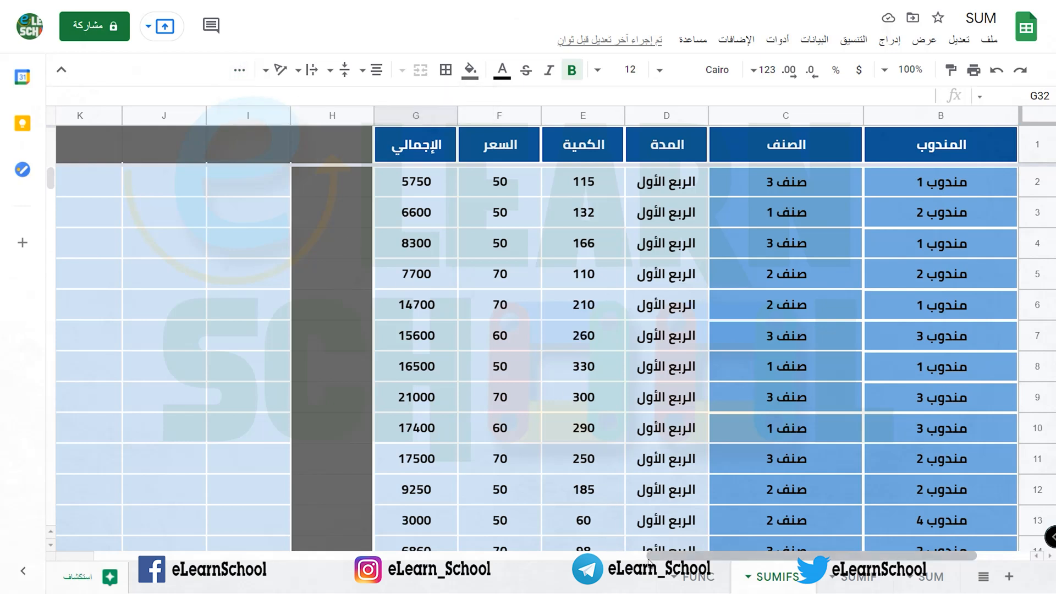
pyautogui.moveTo(649, 557); pyautogui.dragTo(588, 556)
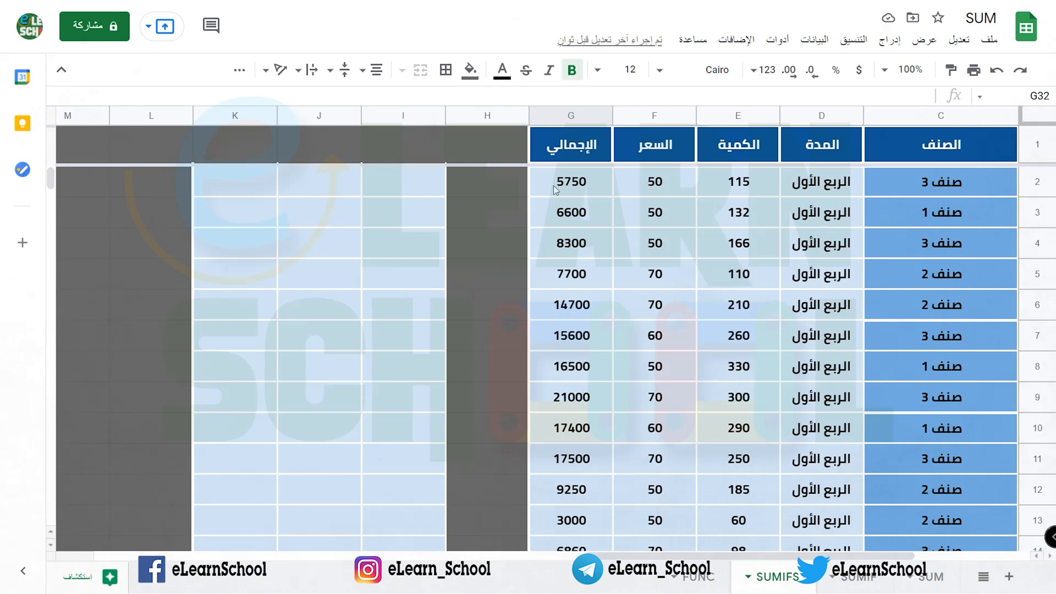
pyautogui.moveTo(556, 187); pyautogui.dragTo(561, 401)
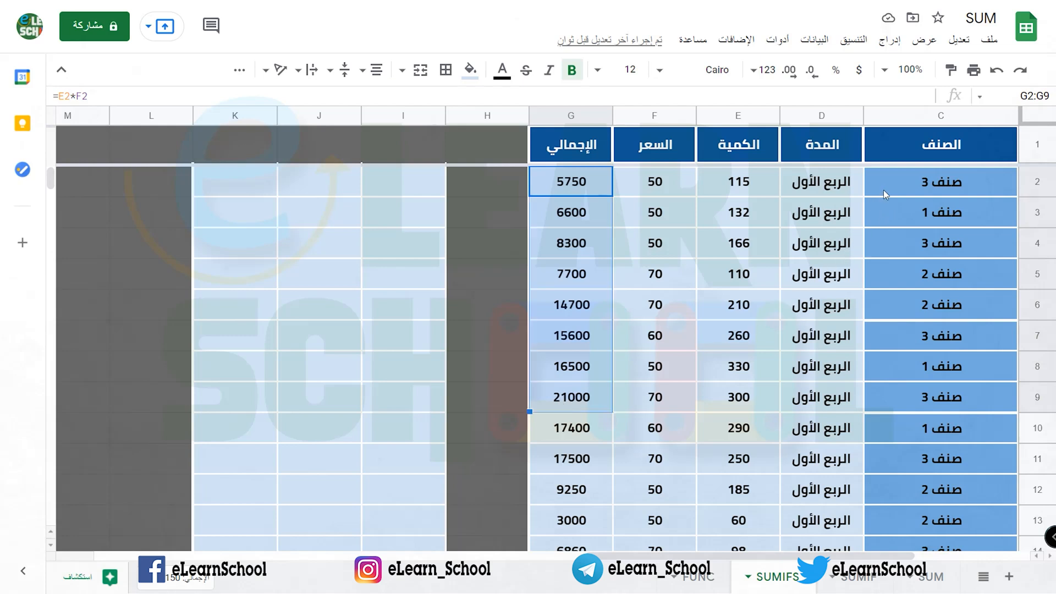
pyautogui.moveTo(884, 189); pyautogui.dragTo(886, 297)
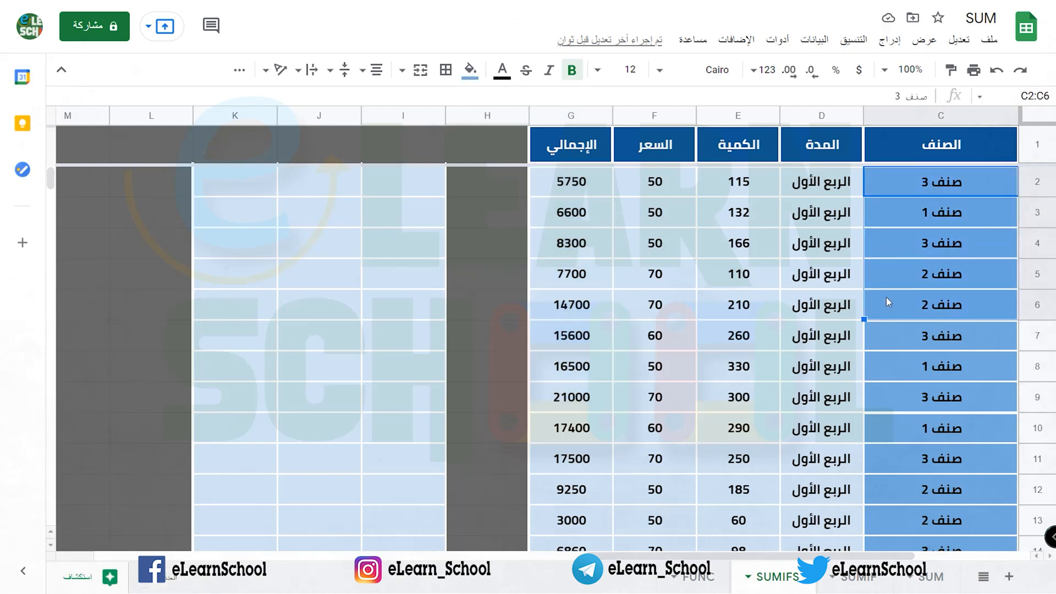
pyautogui.click(895, 282)
# Step: Begin a SUMIF formula in cell I2
pyautogui.click(424, 184)
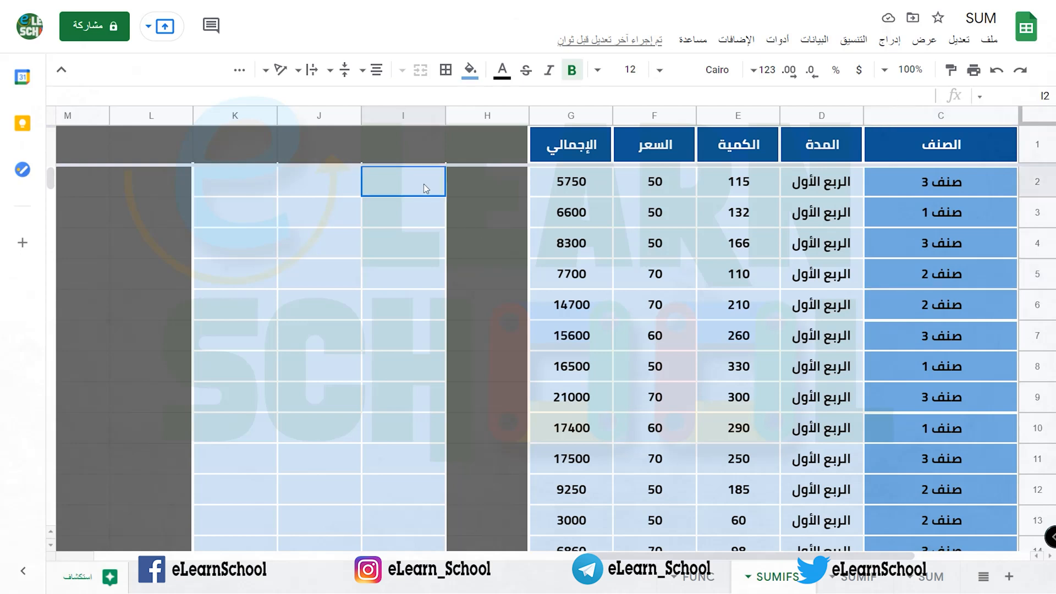
pyautogui.write('=su')
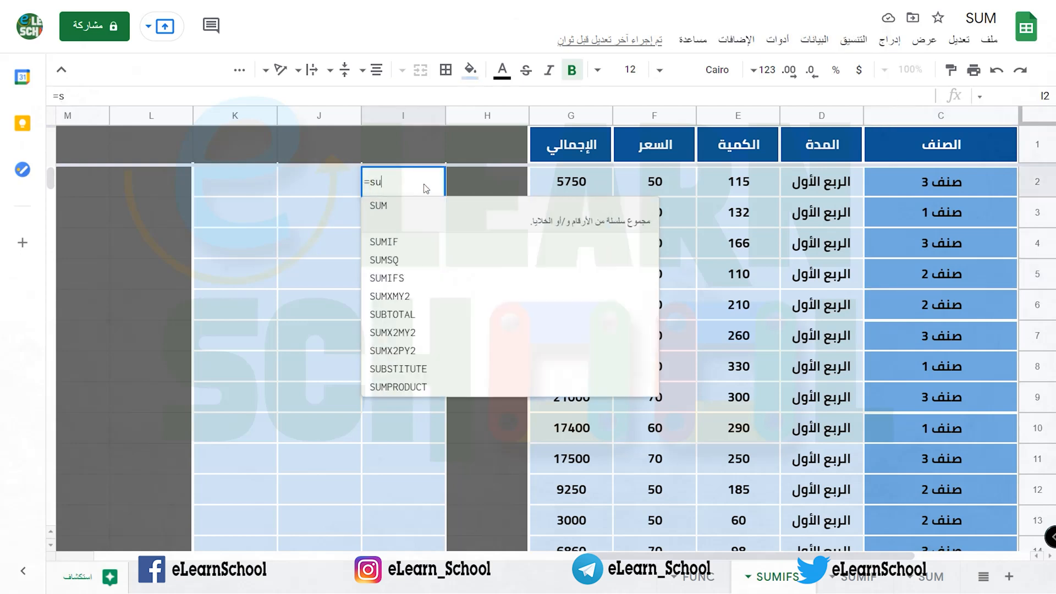
pyautogui.write('mif')
pyautogui.click(422, 206)
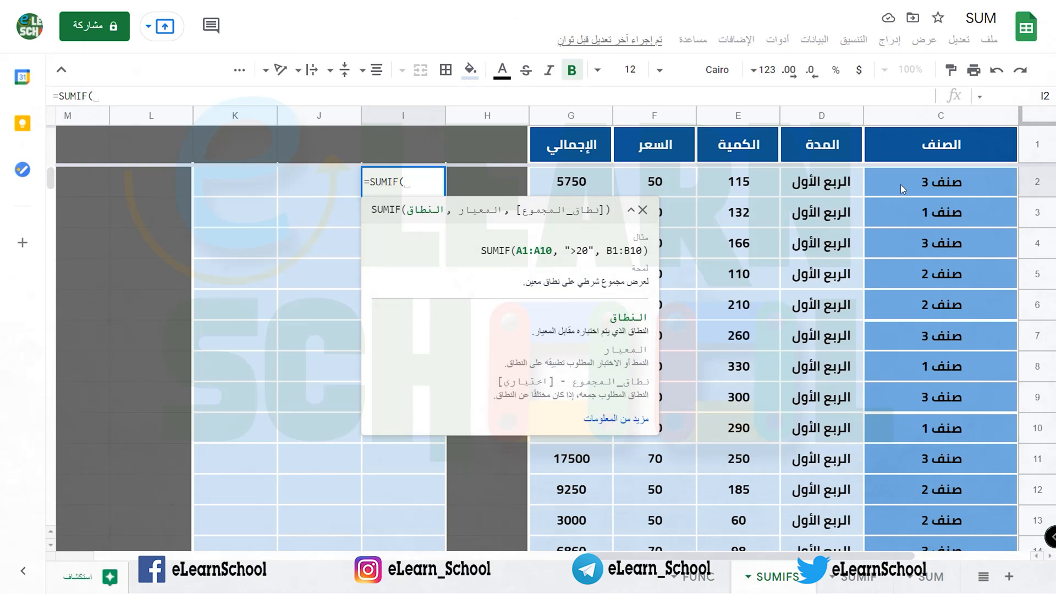
pyautogui.moveTo(899, 184); pyautogui.dragTo(941, 496)
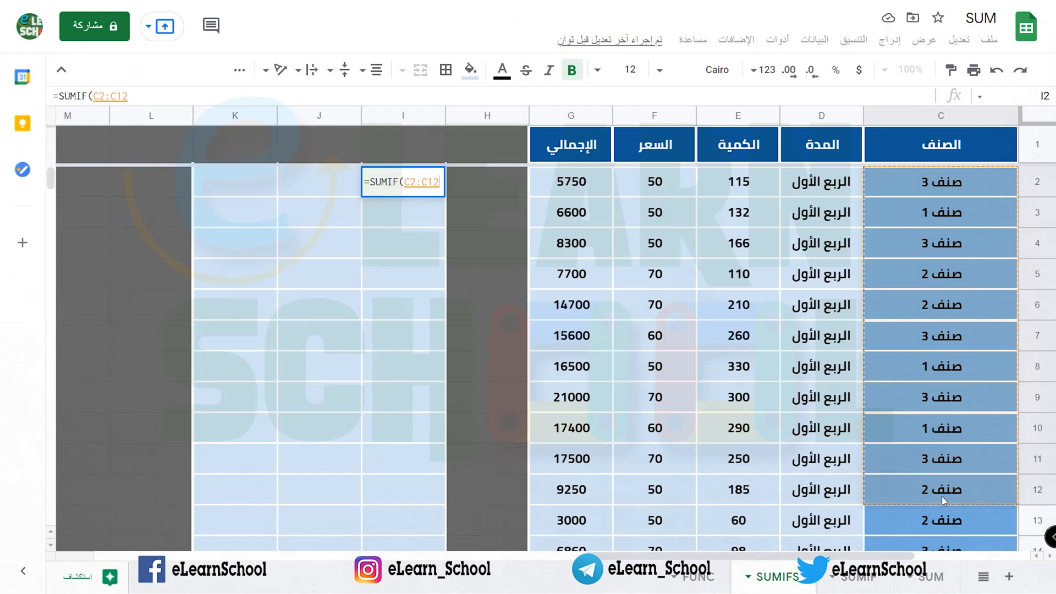
pyautogui.press('BackSpace')
pyautogui.press('BackSpace')
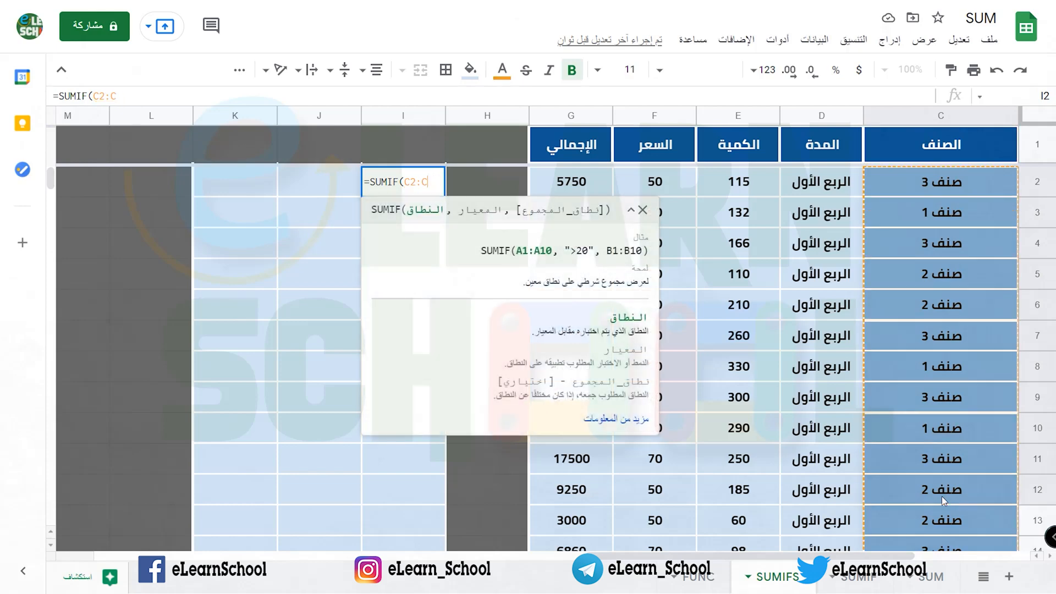
pyautogui.moveTo(899, 186); pyautogui.dragTo(911, 403)
pyautogui.scroll(1, 509, 321)
pyautogui.scroll(7, 509, 322)
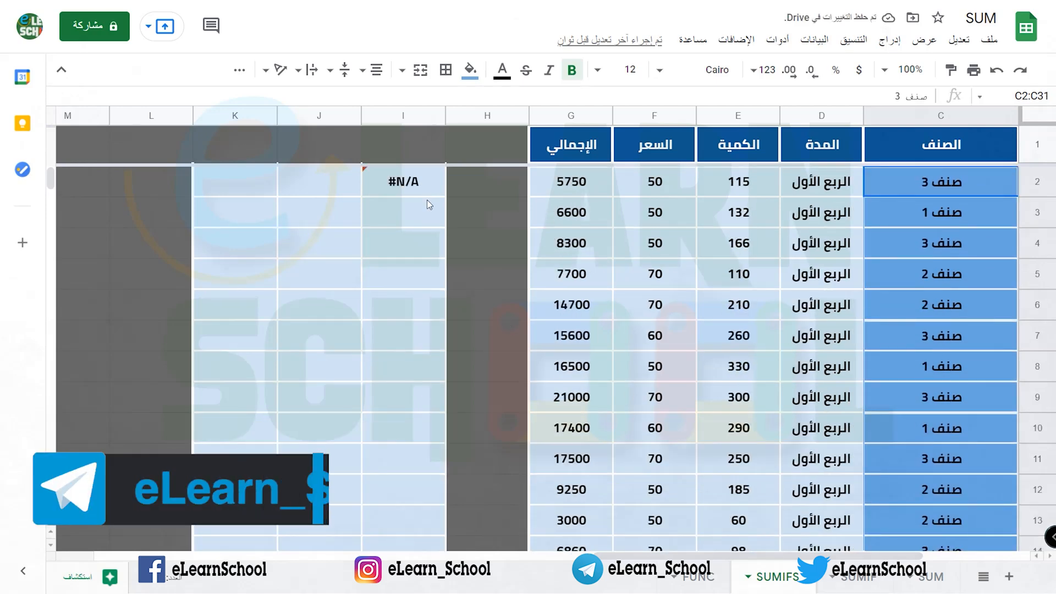
pyautogui.click(421, 184)
pyautogui.doubleClick(421, 185)
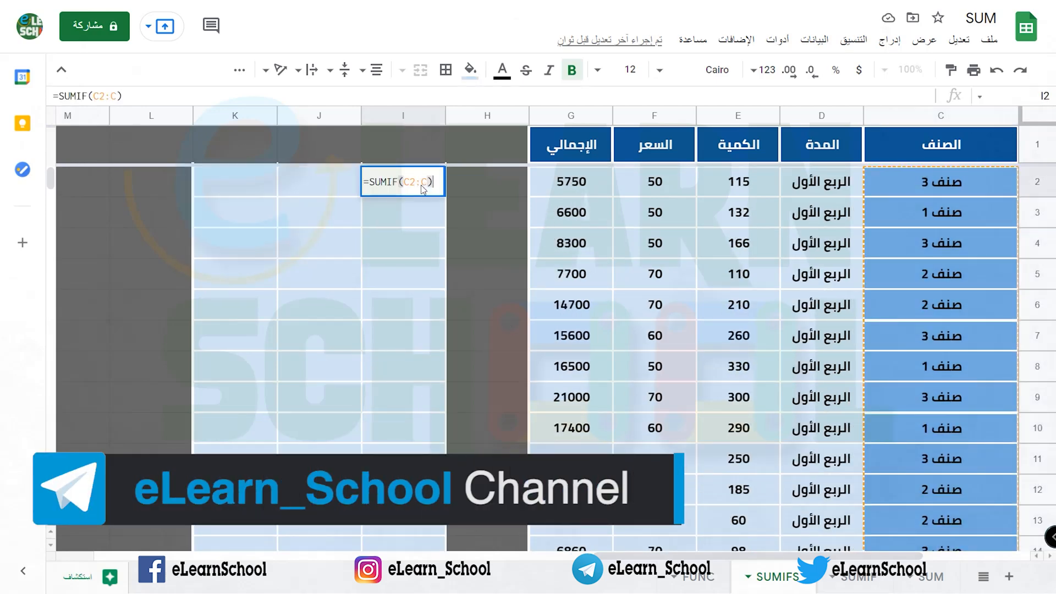
pyautogui.press('BackSpace')
pyautogui.press('BackSpace')
pyautogui.press('BackSpace')
pyautogui.press('BackSpace')
pyautogui.press('BackSpace')
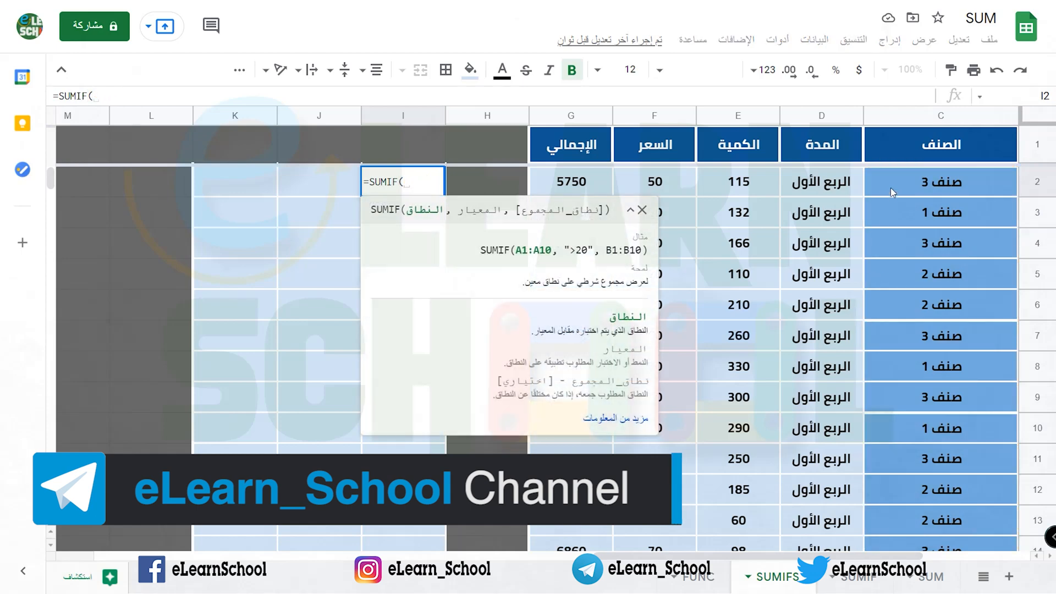
# Step: Set the SUMIF criteria range to the item column as the absolute reference $C$2:$C$31
pyautogui.moveTo(929, 182); pyautogui.dragTo(881, 380)
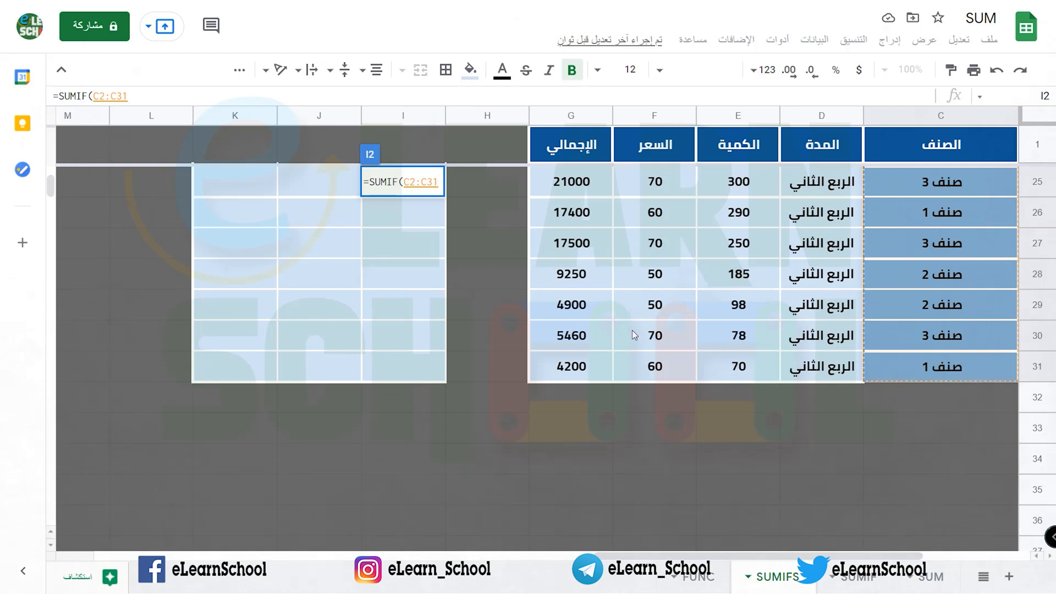
pyautogui.press('F4')
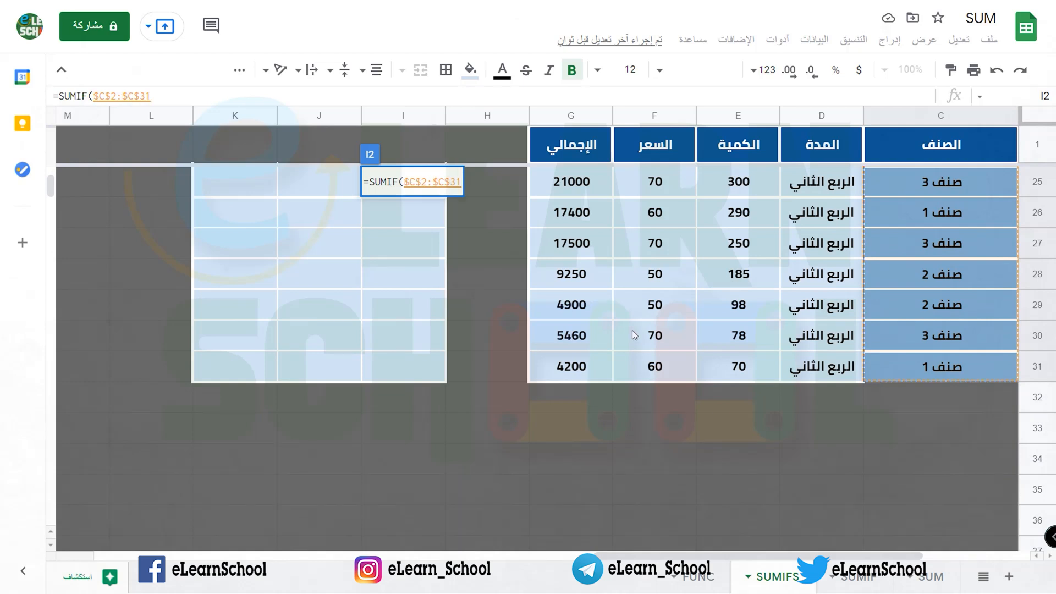
pyautogui.write(',')
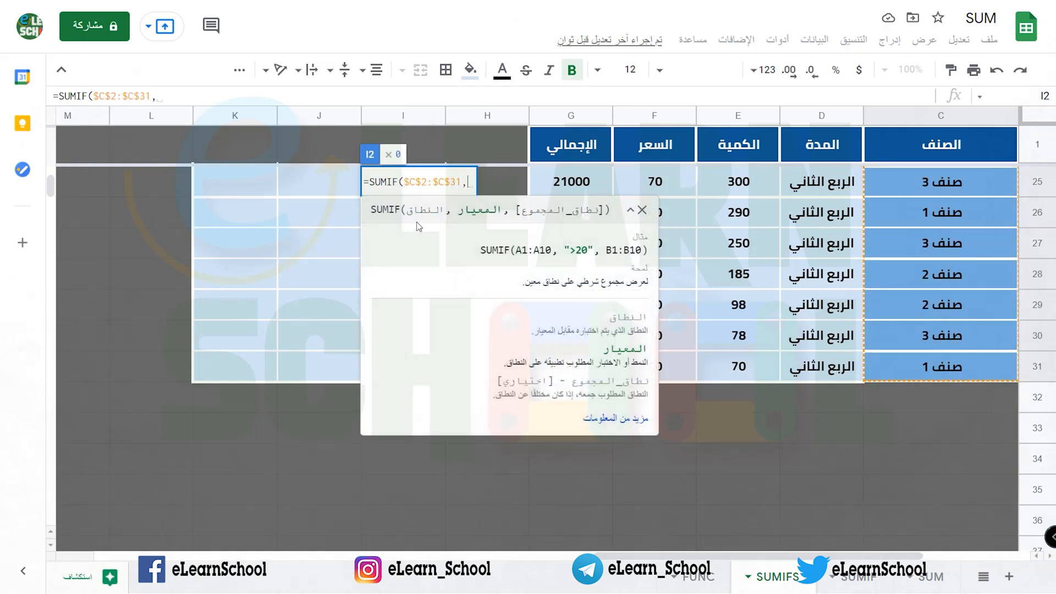
# Step: Enter "صنف 2" as the criterion of the SUMIF formula
pyautogui.scroll(10, 701, 262)
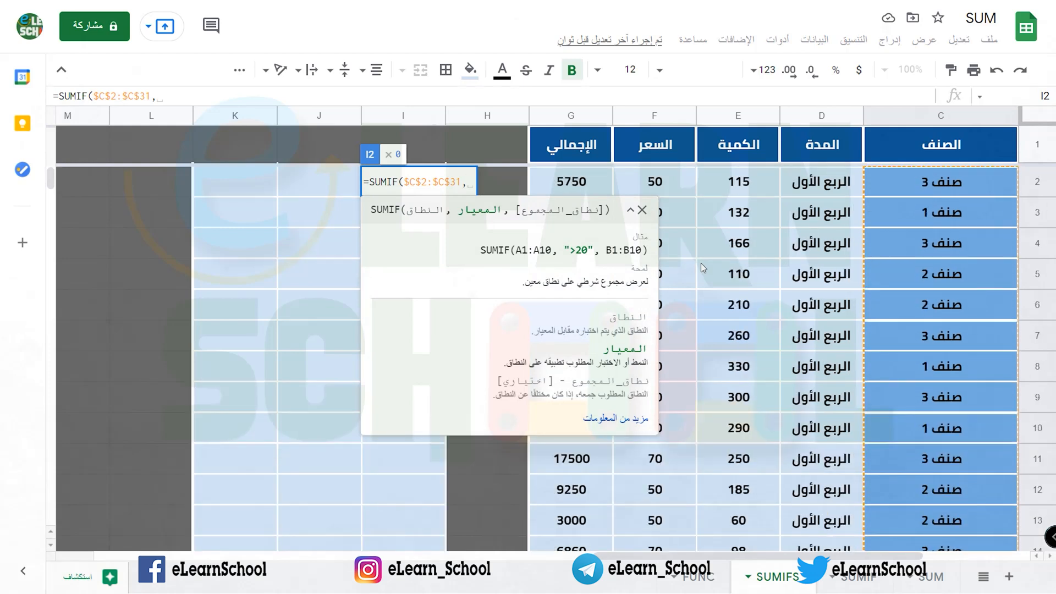
pyautogui.write('"')
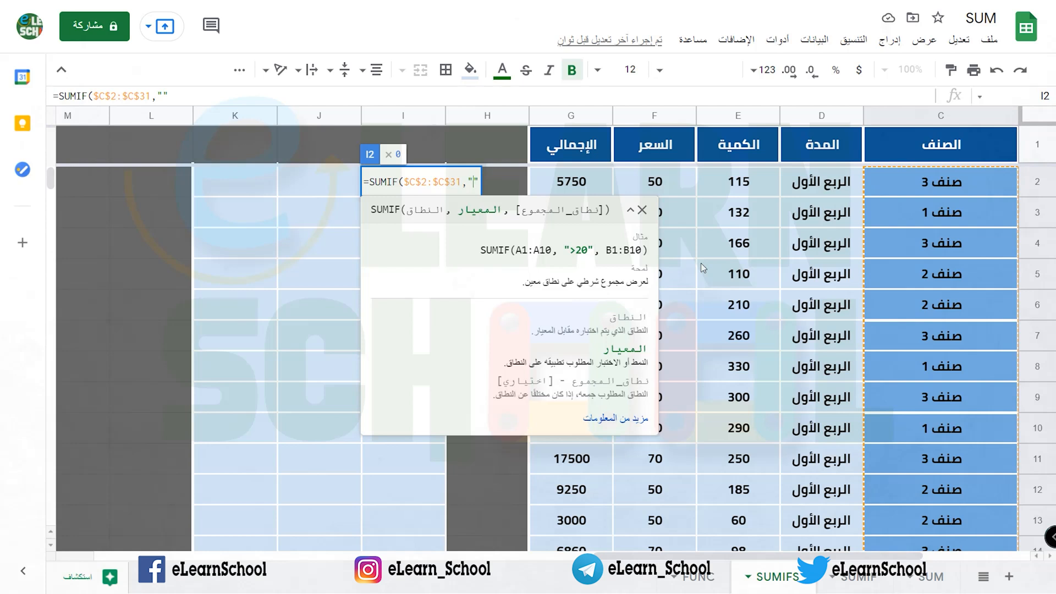
pyautogui.write('صنف 2')
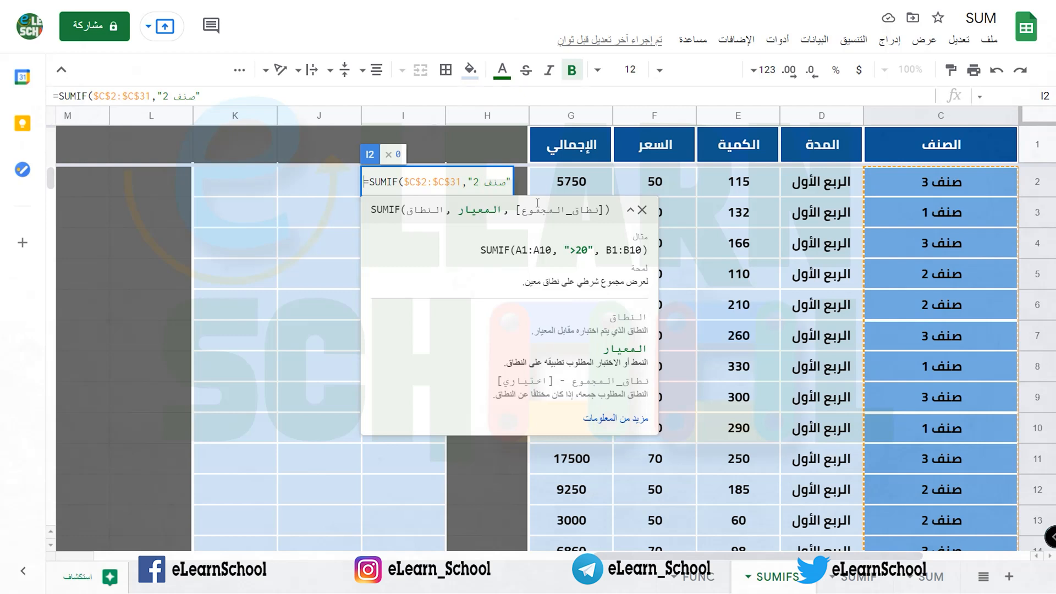
pyautogui.write(',')
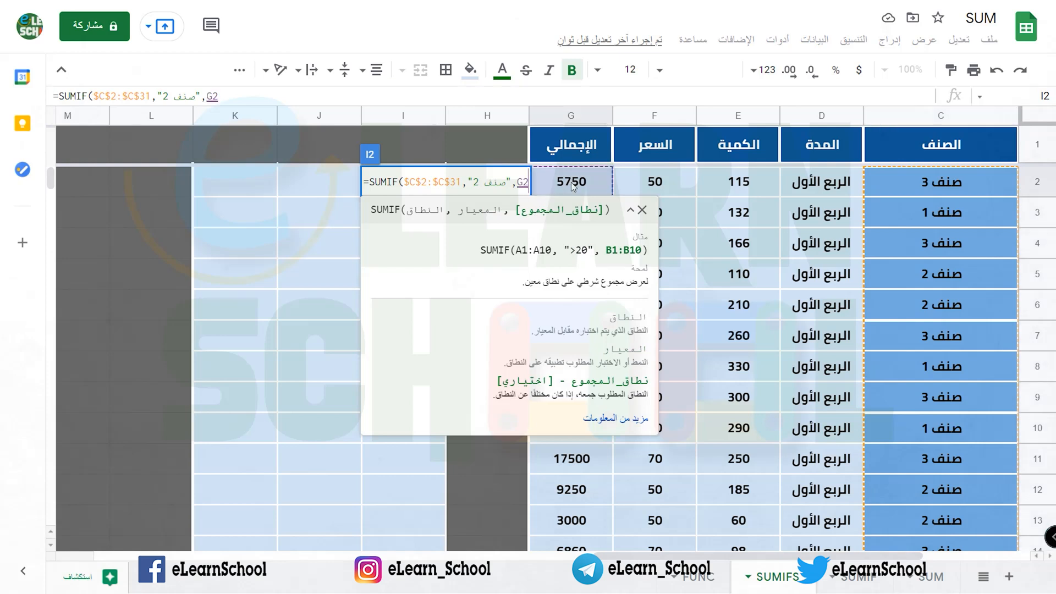
# Step: Set the SUMIF sum range to the total column as the absolute reference $G$2:$G$31
pyautogui.moveTo(571, 185); pyautogui.dragTo(581, 424)
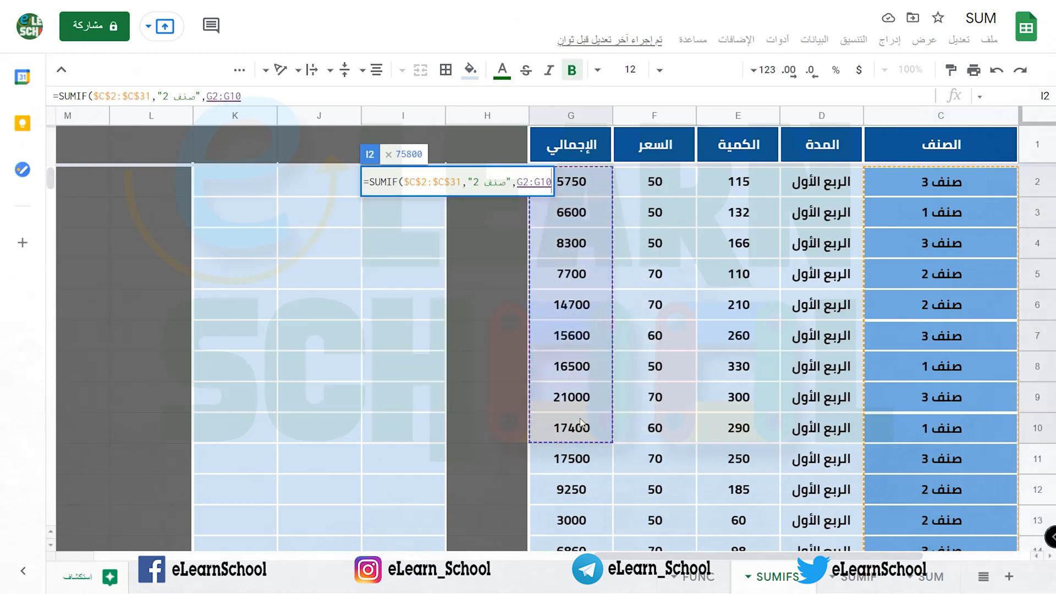
pyautogui.hotkey('shift', 'Down')
pyautogui.hotkey('shift', 'Down')
pyautogui.hotkey('shift', 'Down')
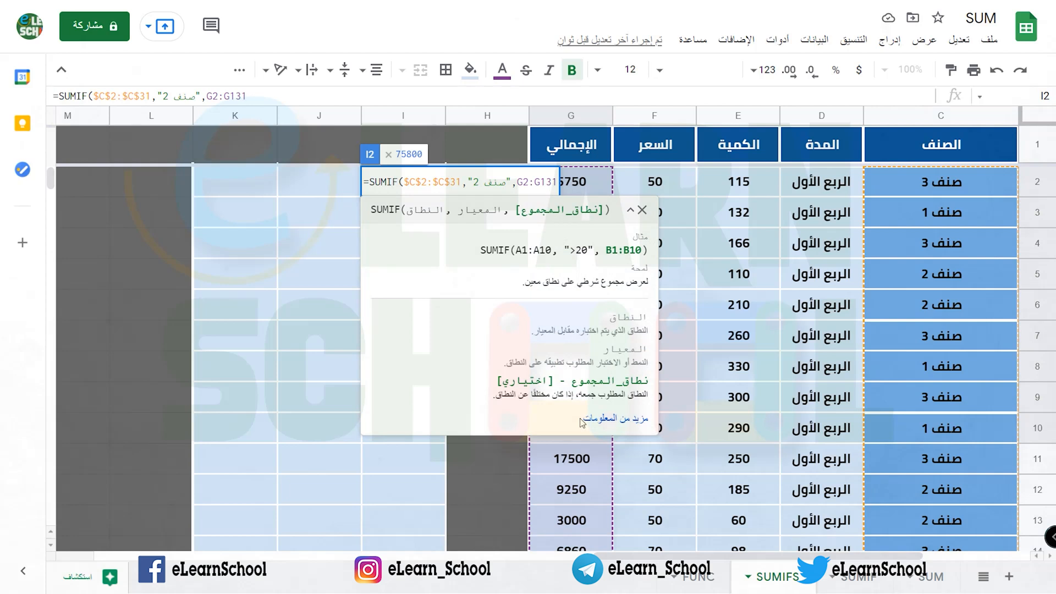
pyautogui.press('BackSpace')
pyautogui.press('BackSpace')
pyautogui.write('31')
pyautogui.press('F4')
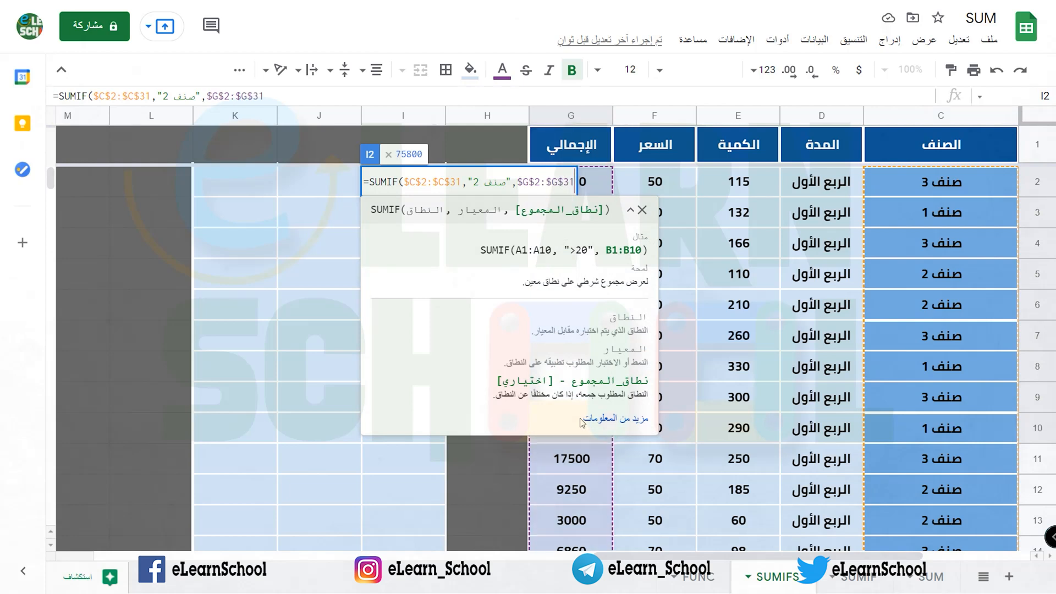
# Step: Close and enter the SUMIF formula in cell I2, and select its result cell
pyautogui.write(')')
pyautogui.press('Return')
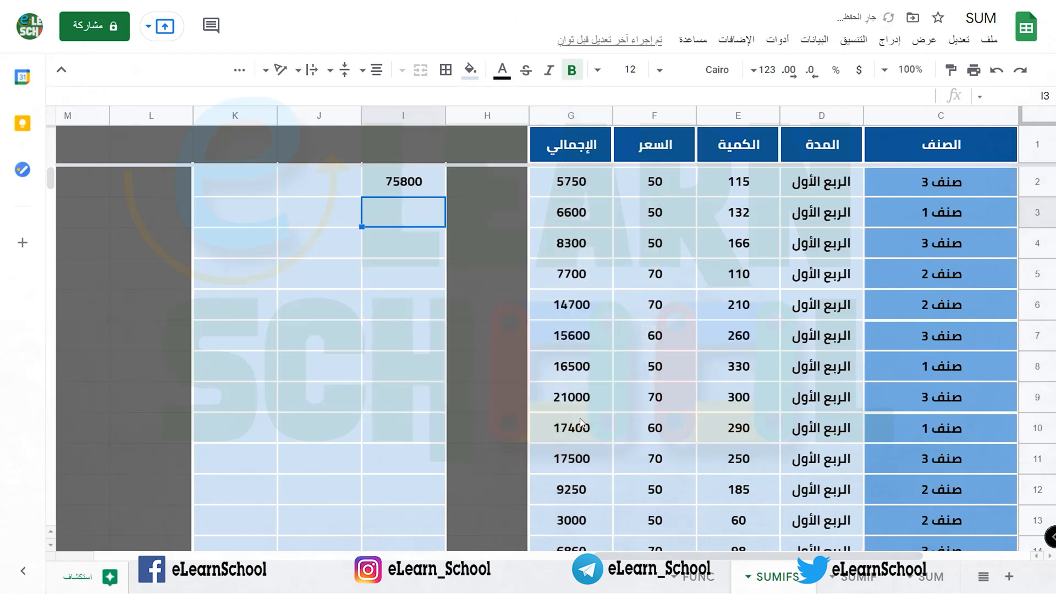
pyautogui.click(386, 193)
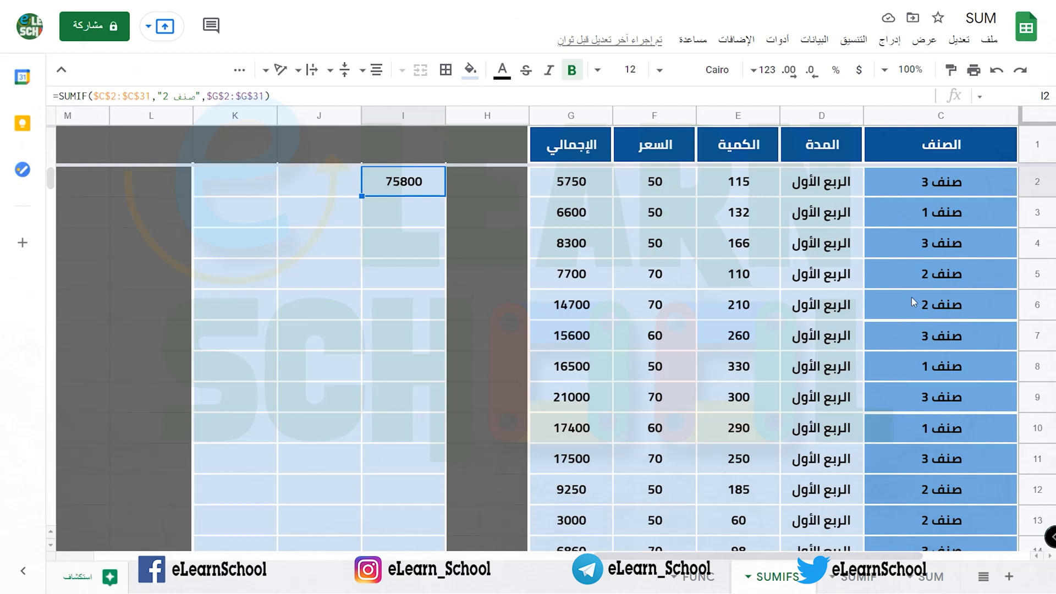
# Step: Begin a new formula in cell J2
pyautogui.click(353, 196)
pyautogui.click(371, 195)
pyautogui.click(353, 184)
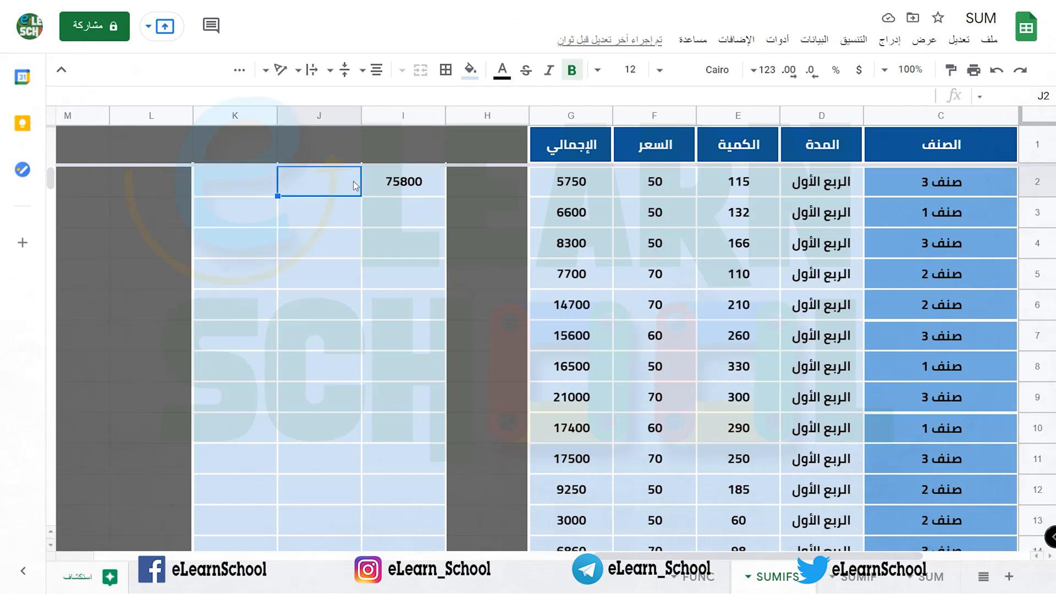
pyautogui.write('=')
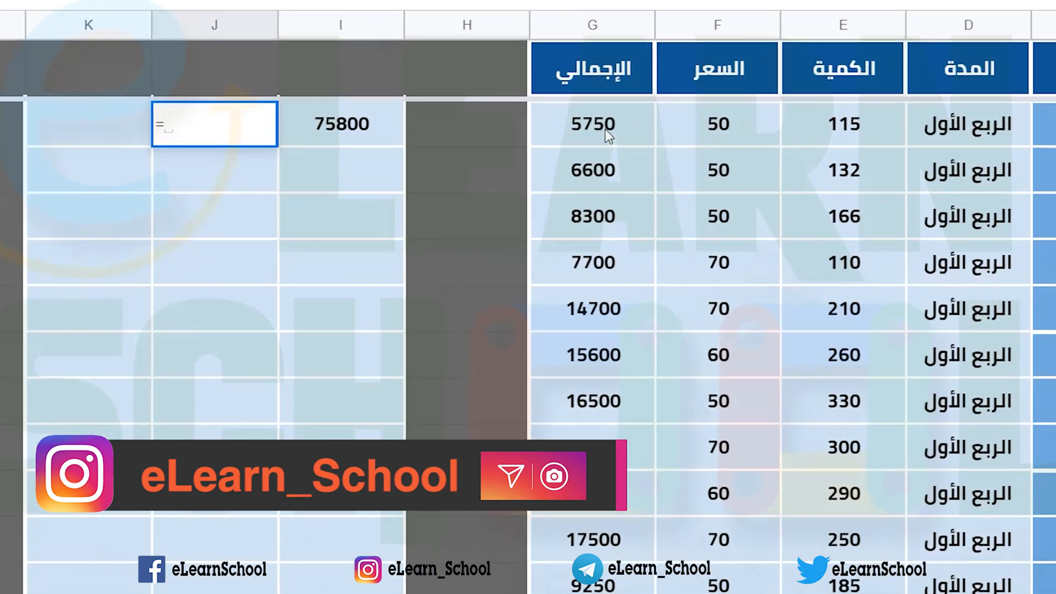
pyautogui.click(557, 130)
pyautogui.moveTo(556, 130); pyautogui.dragTo(542, 284)
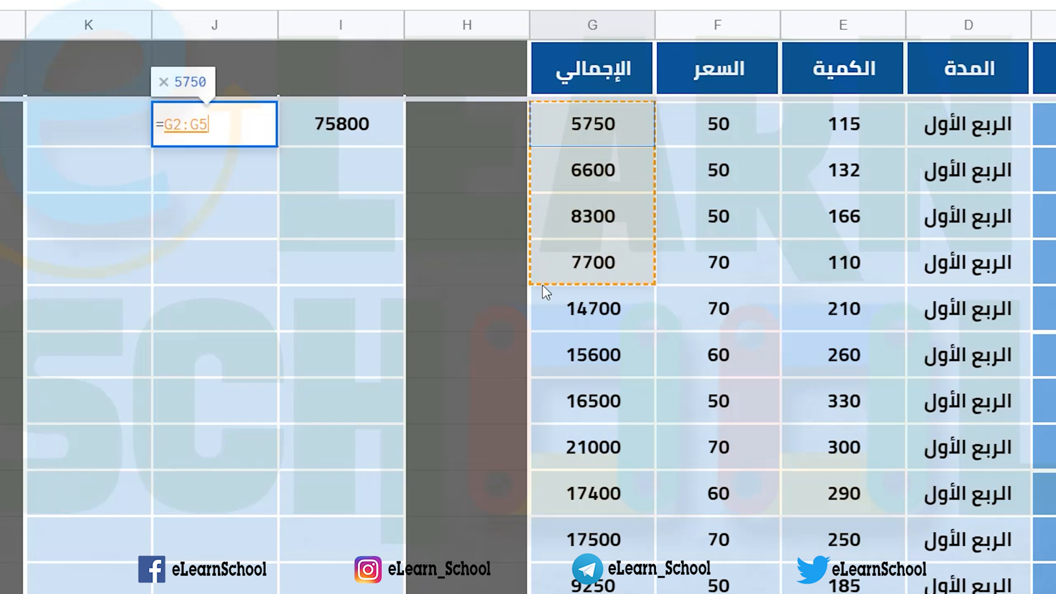
pyautogui.press('BackSpace')
pyautogui.press('BackSpace')
pyautogui.press('BackSpace')
pyautogui.press('BackSpace')
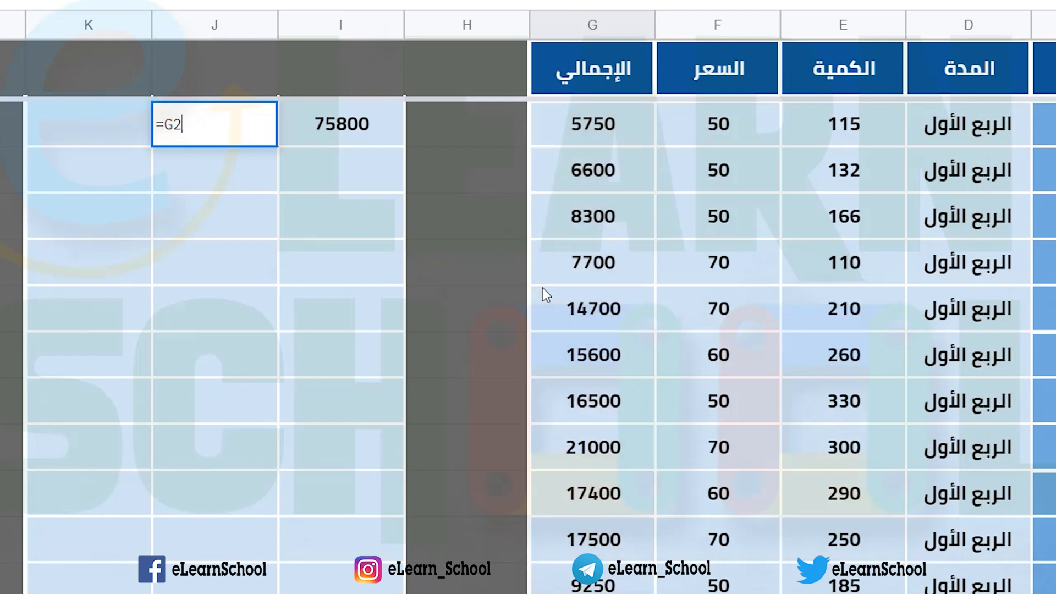
pyautogui.press('BackSpace')
# Step: Reference the item column range C2:C31 in the J2 formula
pyautogui.moveTo(1051, 124); pyautogui.dragTo(1051, 584)
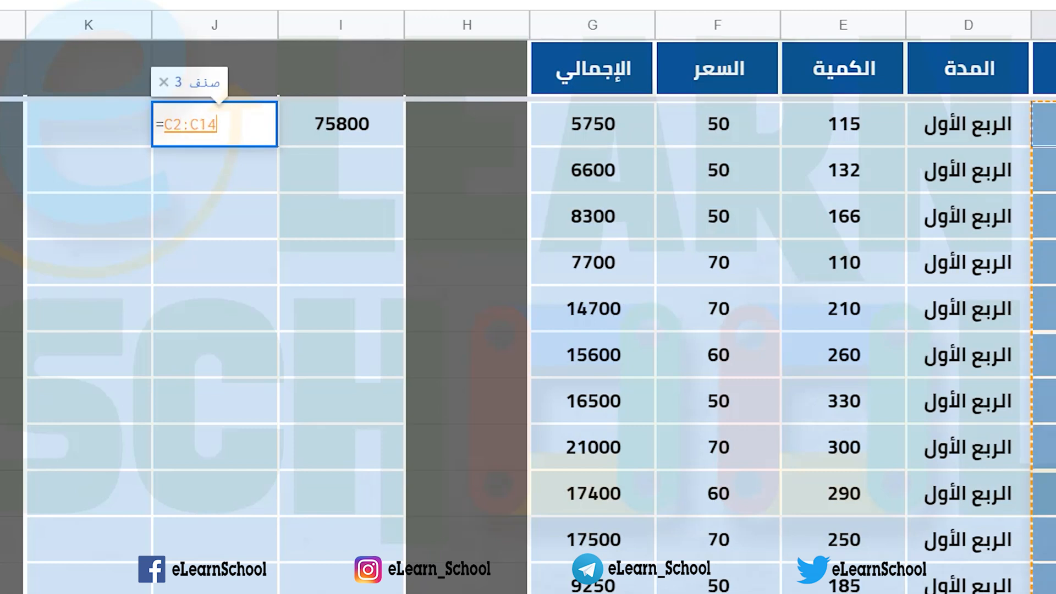
pyautogui.hotkey('shift', 'Down')
pyautogui.hotkey('shift', 'Down')
pyautogui.hotkey('shift', 'Down')
pyautogui.hotkey('shift', 'Down')
pyautogui.hotkey('shift', 'Down')
pyautogui.hotkey('shift', 'Down')
pyautogui.hotkey('shift', 'Down')
pyautogui.hotkey('shift', 'Down')
pyautogui.hotkey('shift', 'Down')
pyautogui.hotkey('shift', 'Down')
pyautogui.hotkey('shift', 'Down')
pyautogui.hotkey('shift', 'Down')
pyautogui.hotkey('shift', 'Down')
pyautogui.hotkey('shift', 'Down')
pyautogui.hotkey('shift', 'Down')
pyautogui.hotkey('shift', 'Down')
pyautogui.hotkey('shift', 'Down')
pyautogui.hotkey('shift', 'Down')
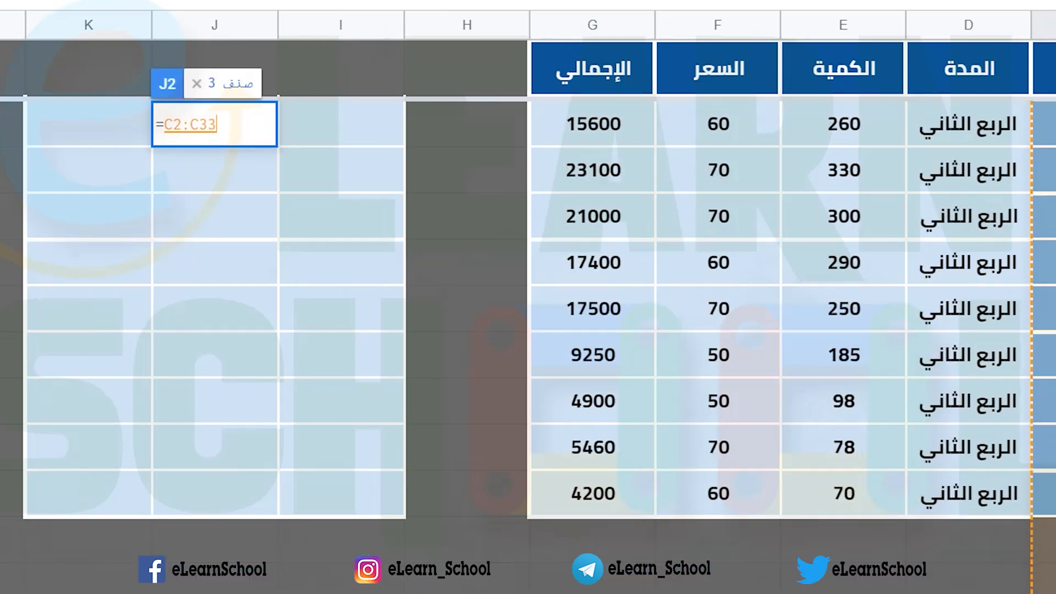
pyautogui.scroll(8, 401, 340)
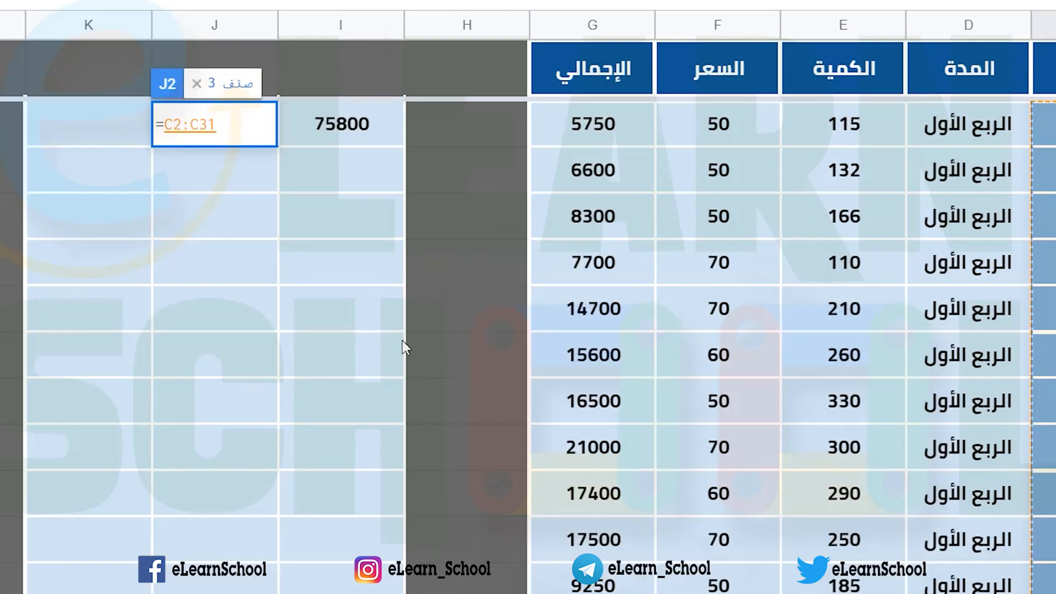
# Step: Compare the range in the J2 formula with the text "صنف 2" and enter the formula
pyautogui.write('=')
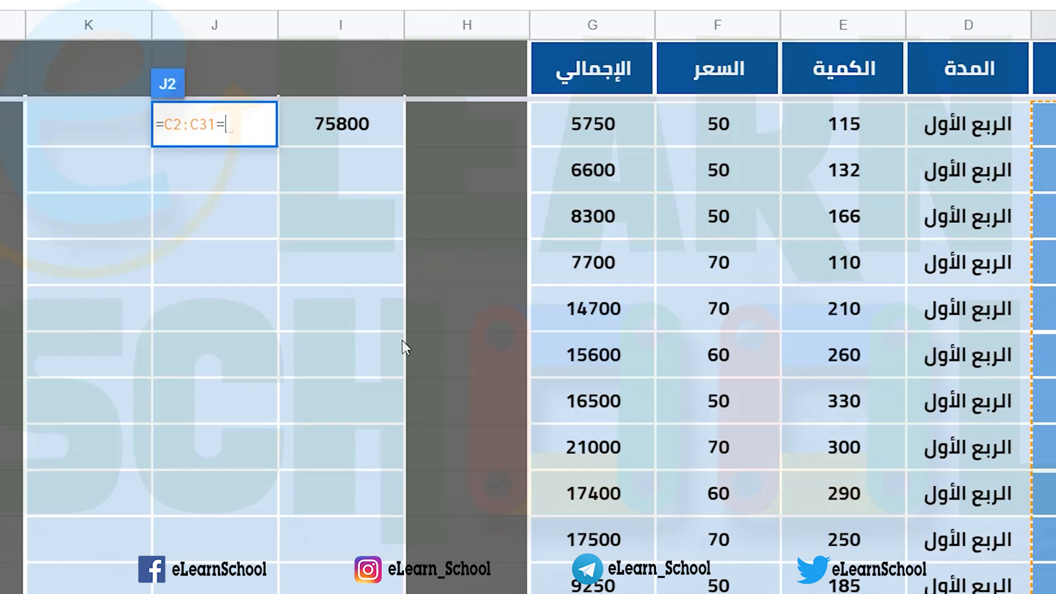
pyautogui.write('""')
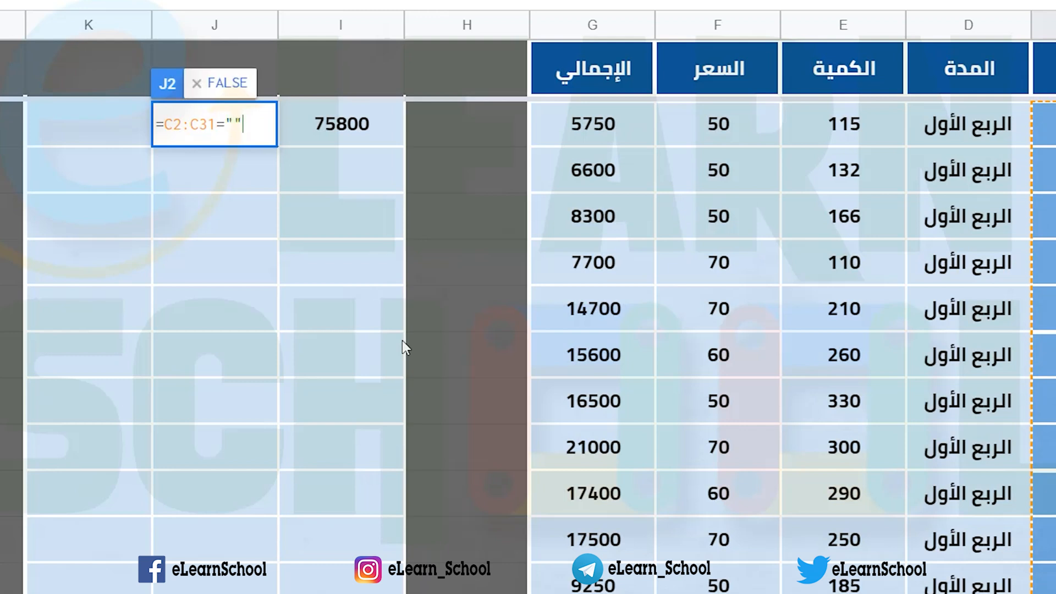
pyautogui.press('Left')
pyautogui.write('صنف 2')
pyautogui.press('Return')
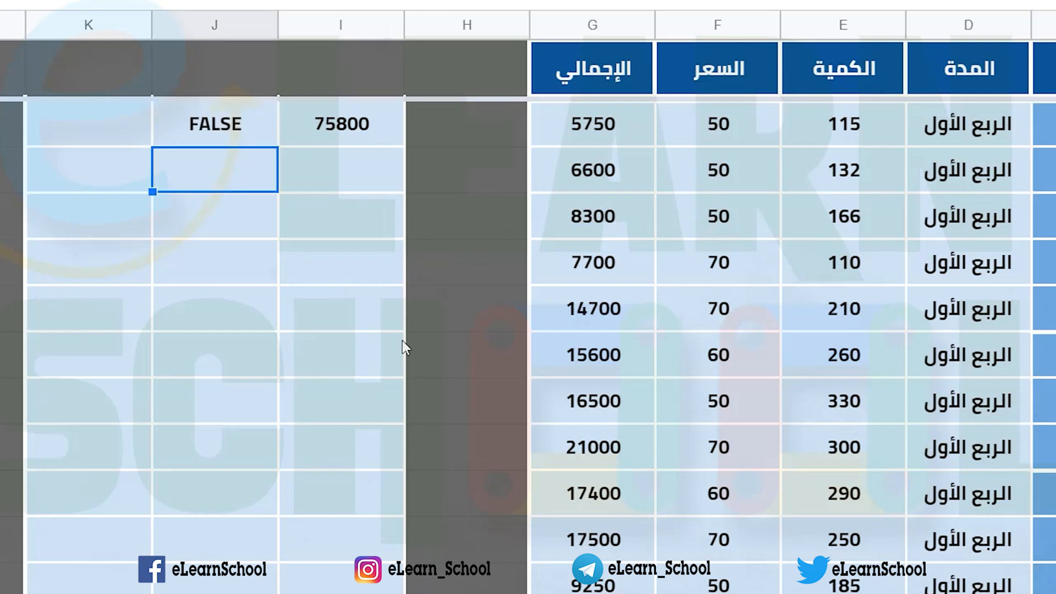
# Step: Wrap the comparison formula in J2 in ArrayFormula so it evaluates every row of C2:C31
pyautogui.click(210, 132)
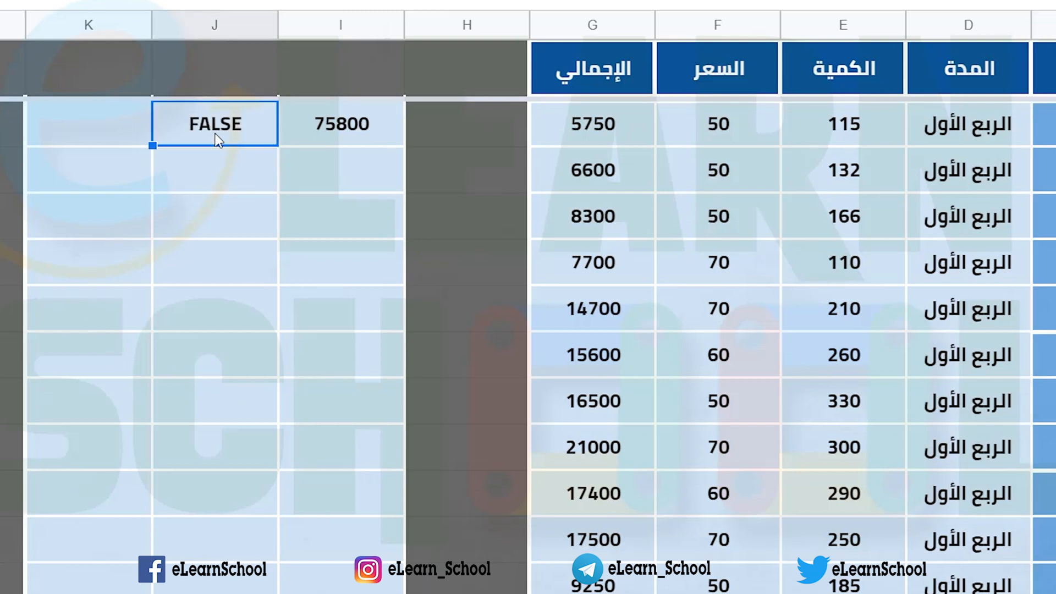
pyautogui.click(1046, 125)
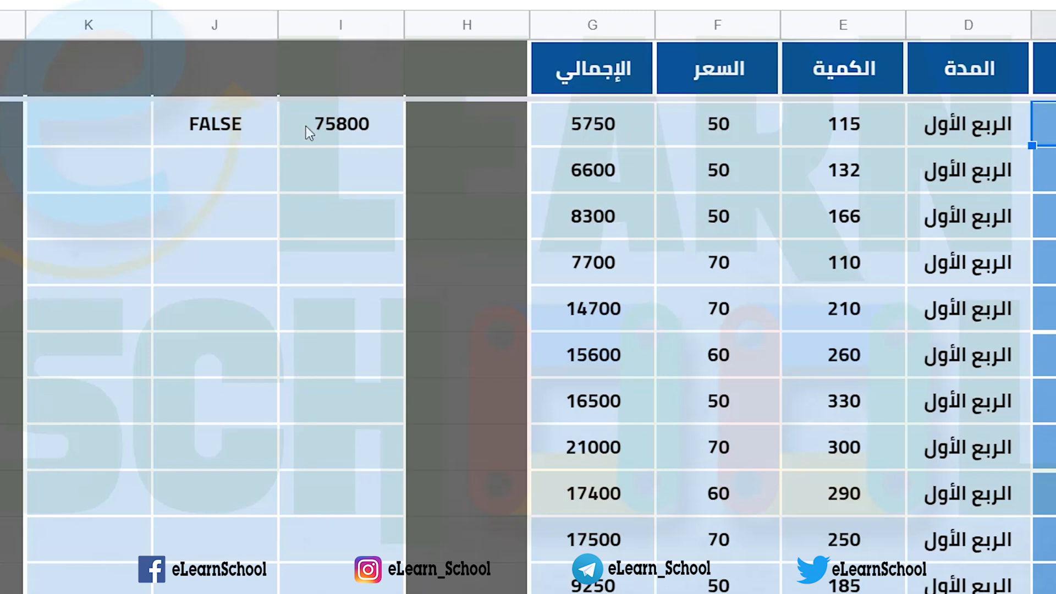
pyautogui.click(262, 128)
pyautogui.doubleClick(262, 128)
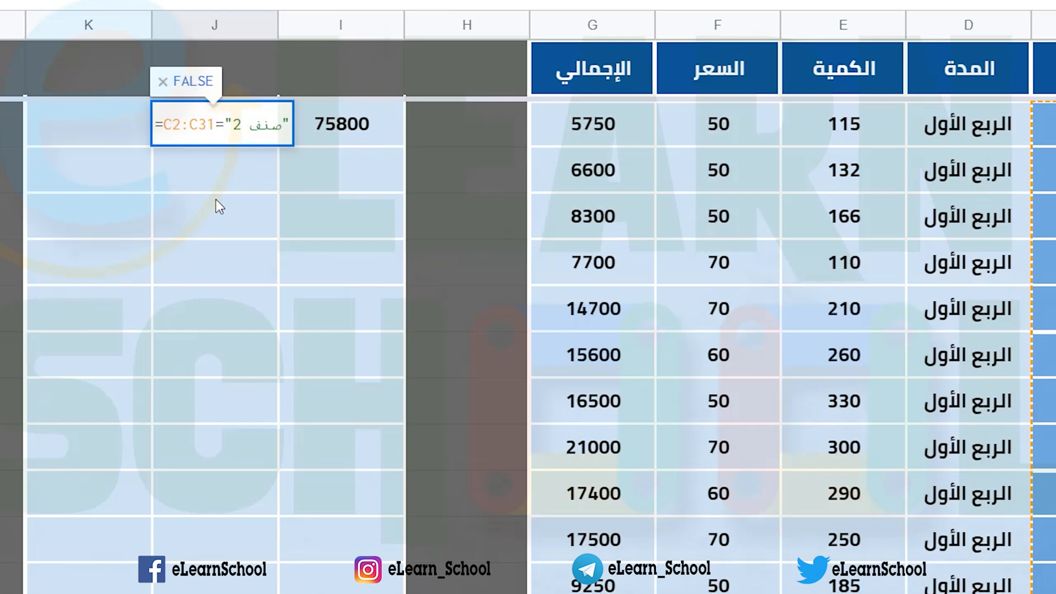
pyautogui.hotkey('ctrl', 'shift', 'Return')
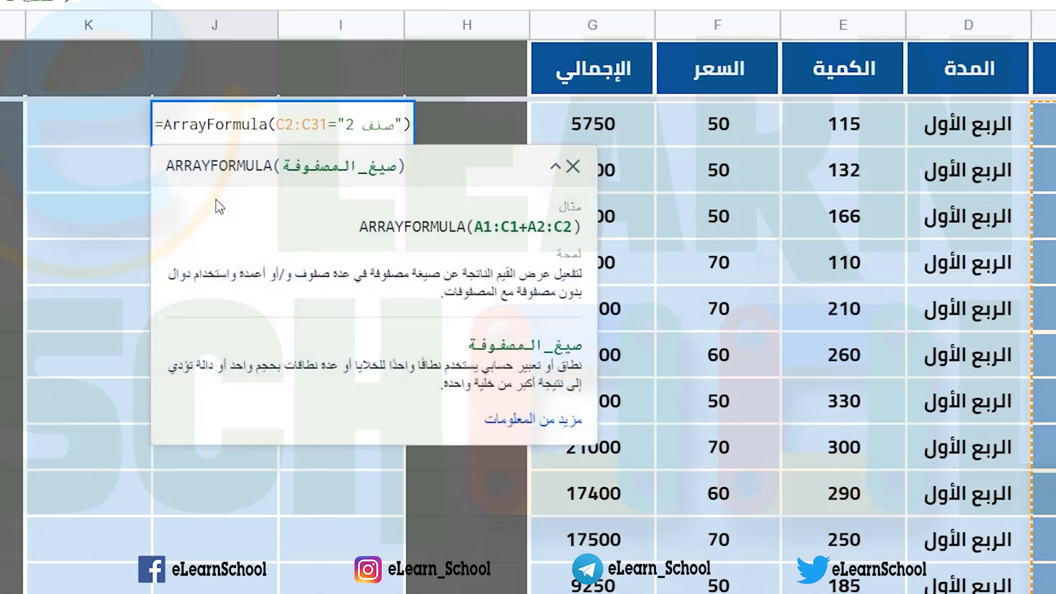
pyautogui.press('Return')
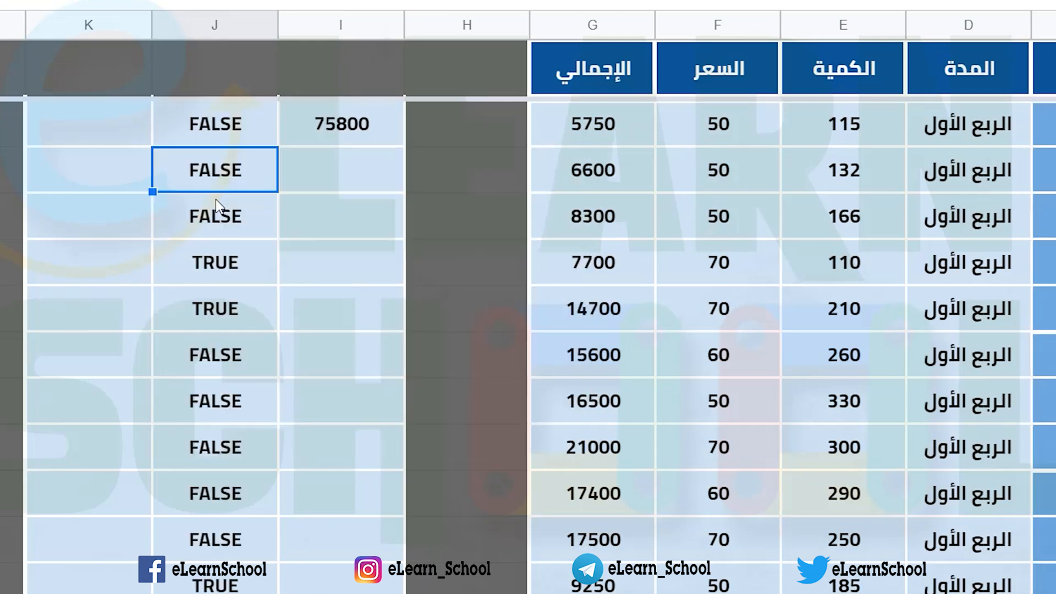
# Step: Compare the logical results in column J with the matching items in column C
pyautogui.click(236, 131)
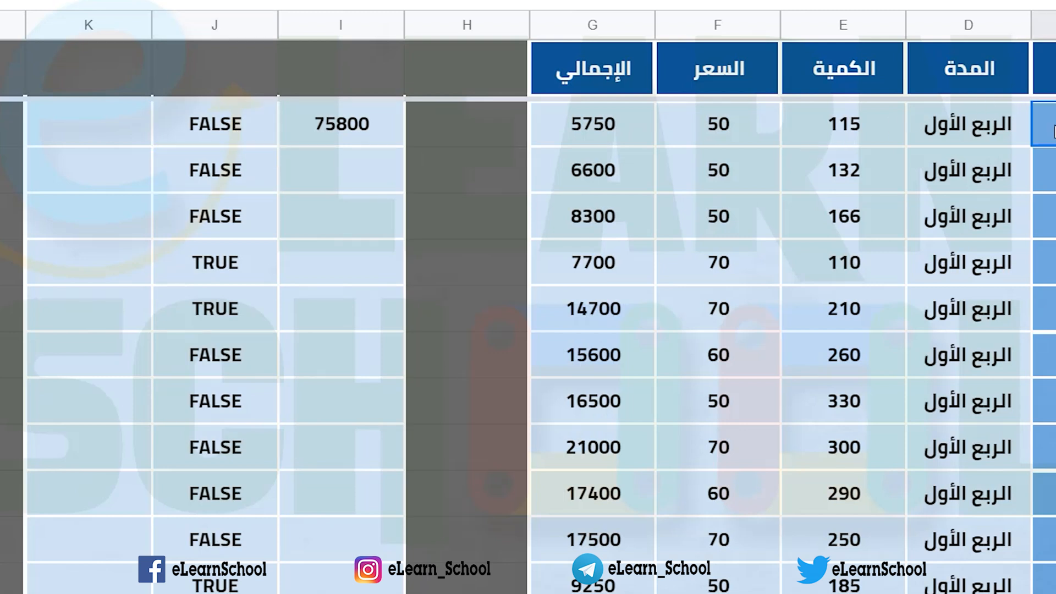
pyautogui.click(251, 155)
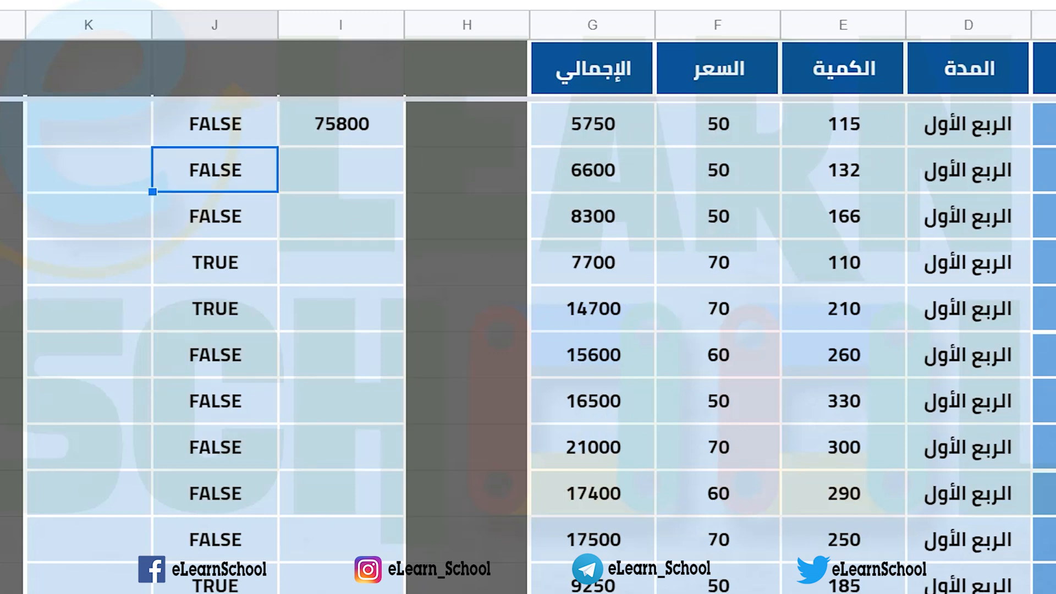
pyautogui.click(1042, 263)
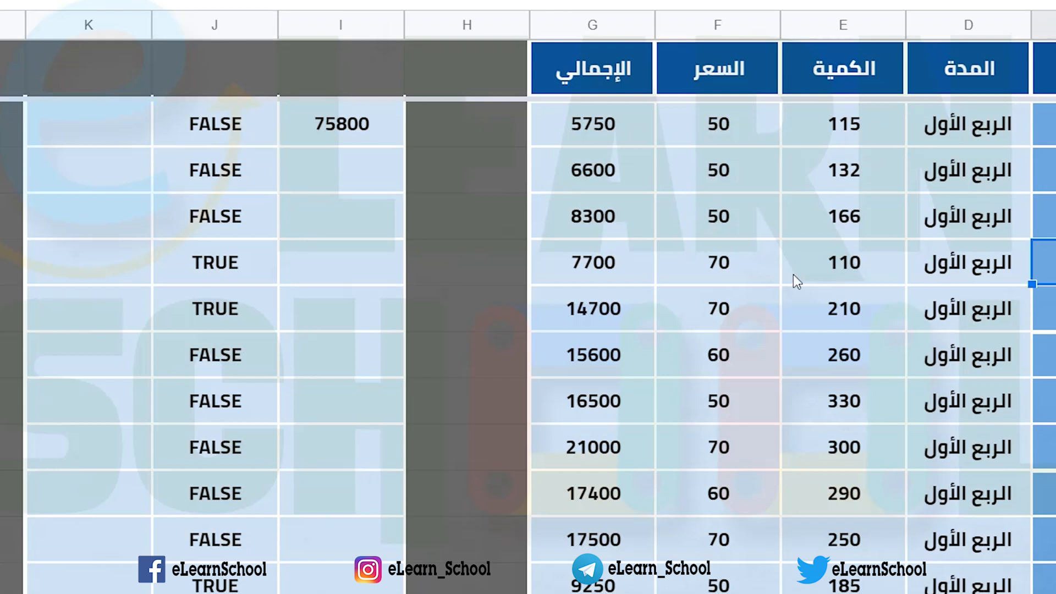
pyautogui.click(229, 280)
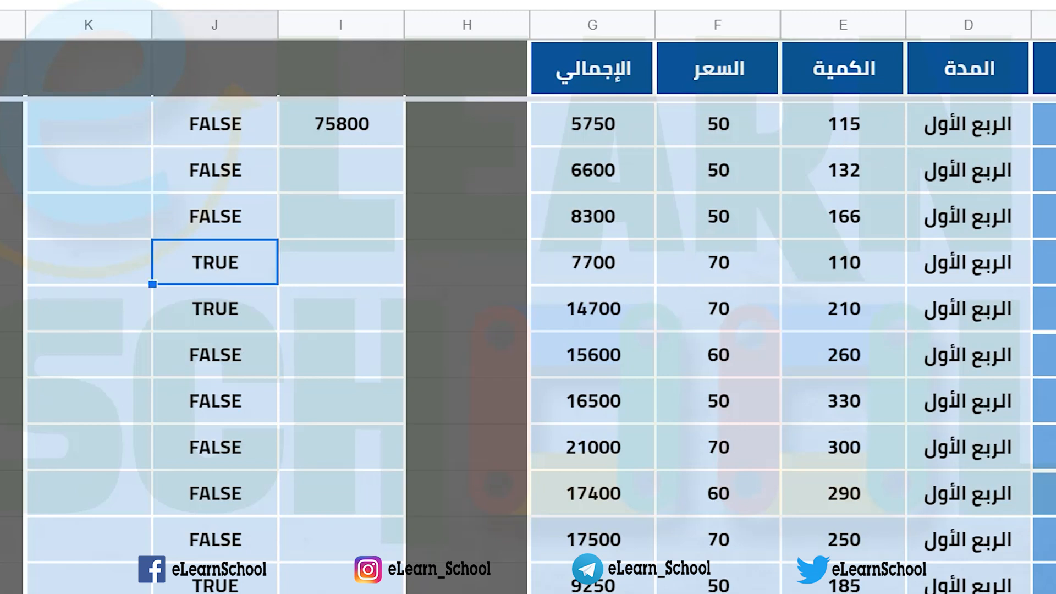
pyautogui.click(1044, 582)
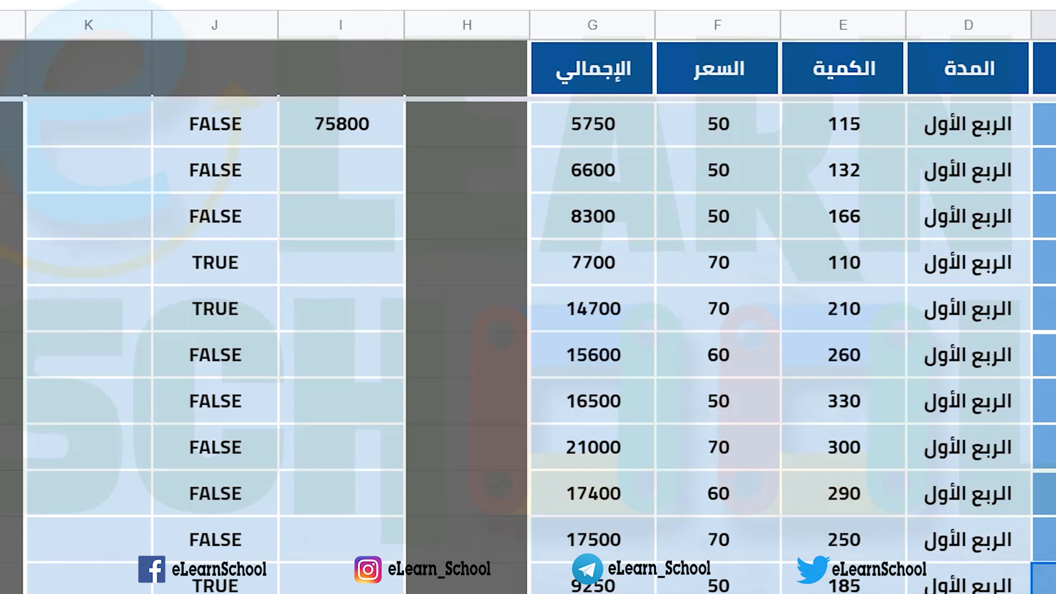
pyautogui.click(220, 578)
pyautogui.click(196, 126)
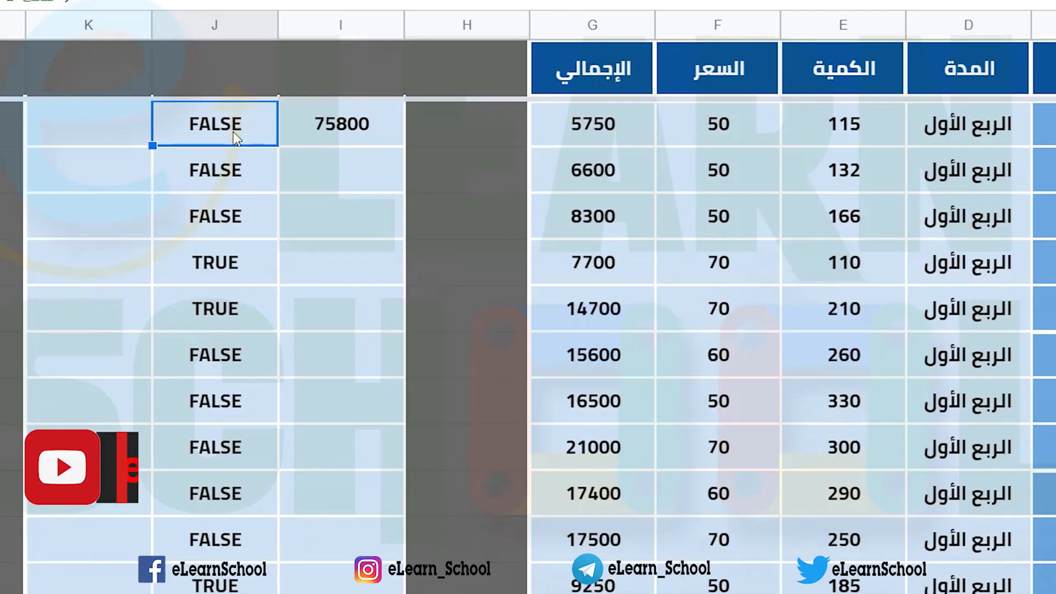
pyautogui.click(230, 265)
# Step: Enter =J2*G2 in cell K2 and accept the suggested autofill for the rest of the column
pyautogui.click(116, 110)
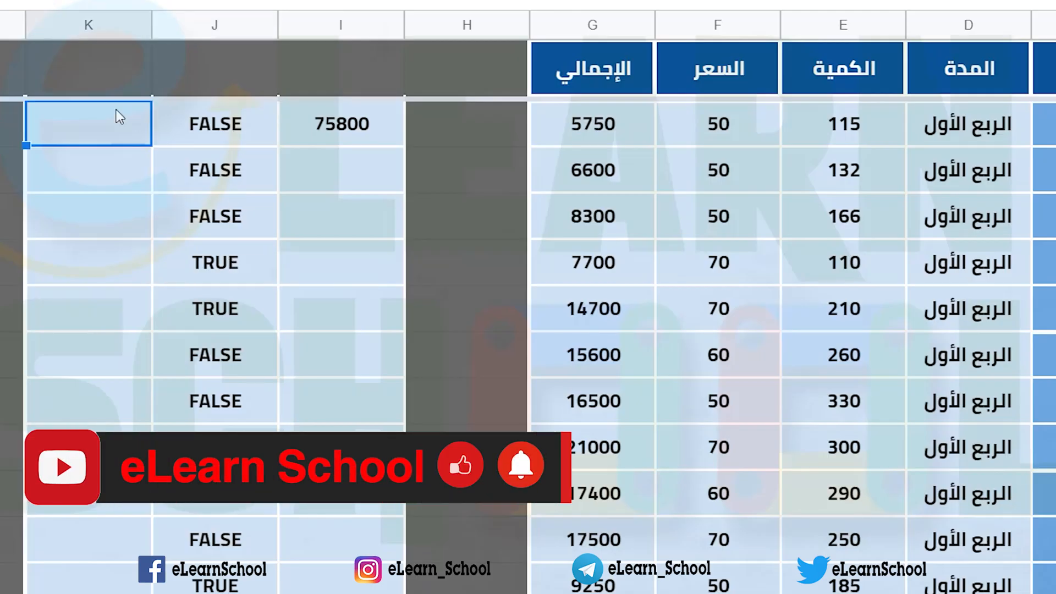
pyautogui.write('=')
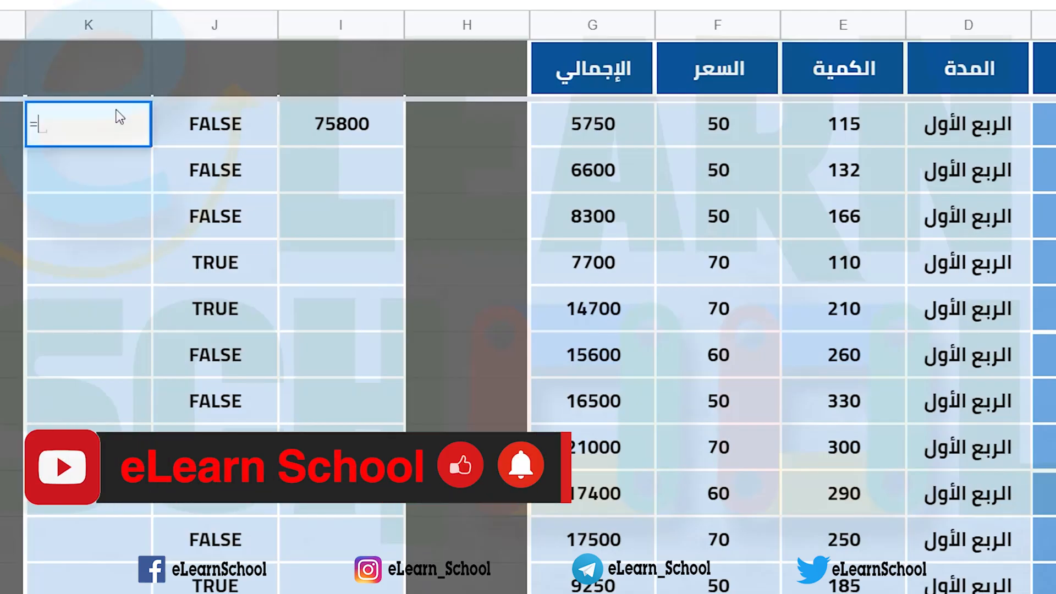
pyautogui.click(194, 127)
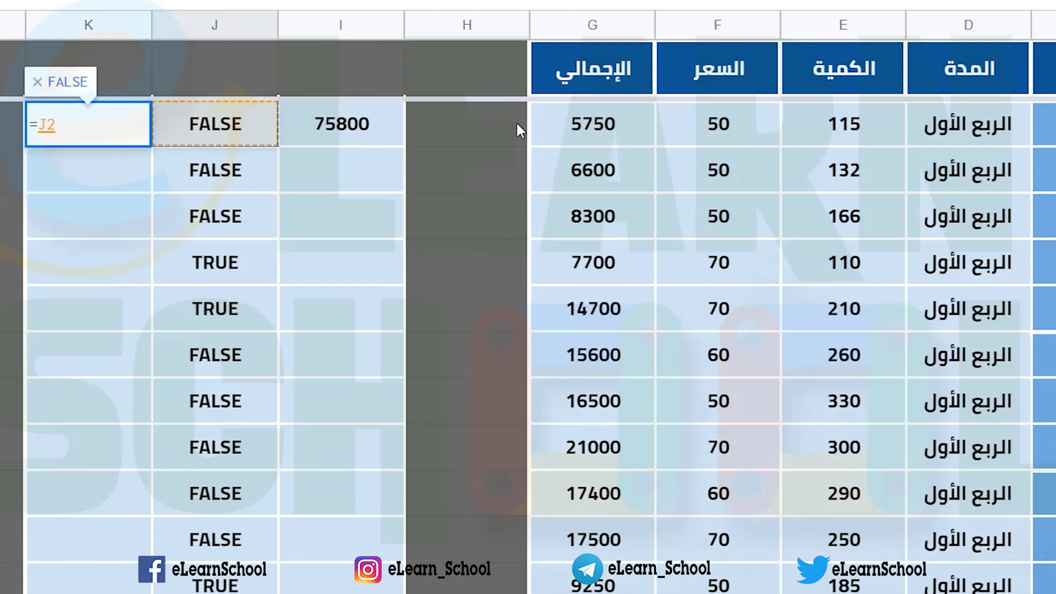
pyautogui.write('*')
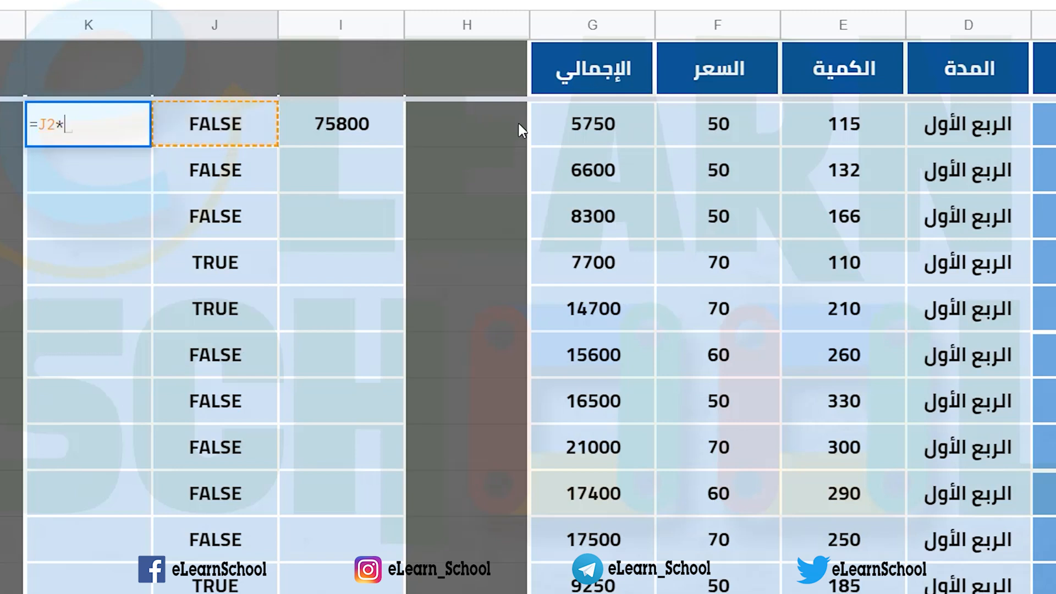
pyautogui.click(580, 129)
pyautogui.press('Return')
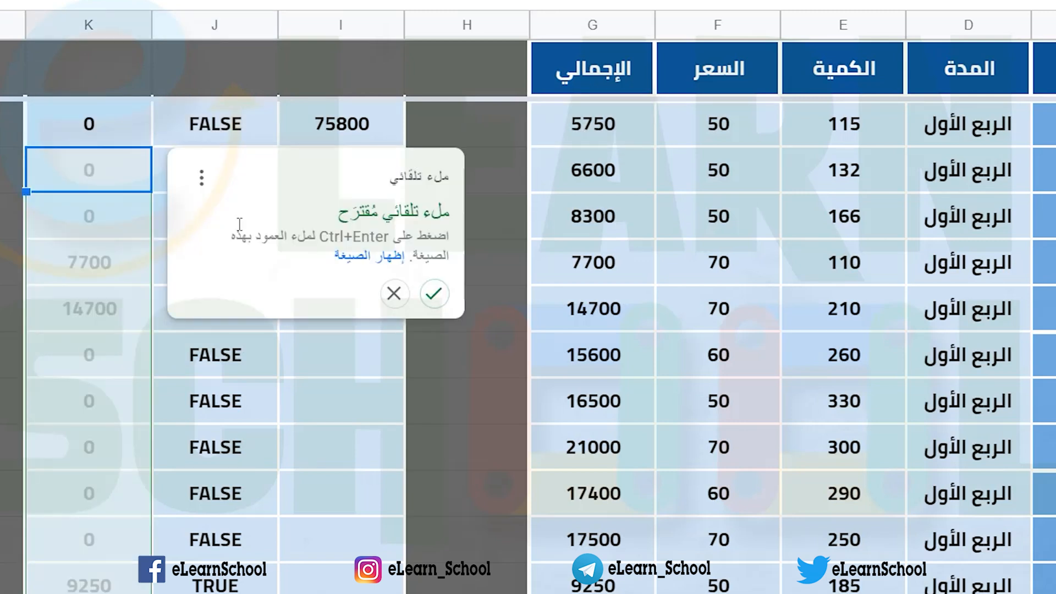
pyautogui.click(431, 293)
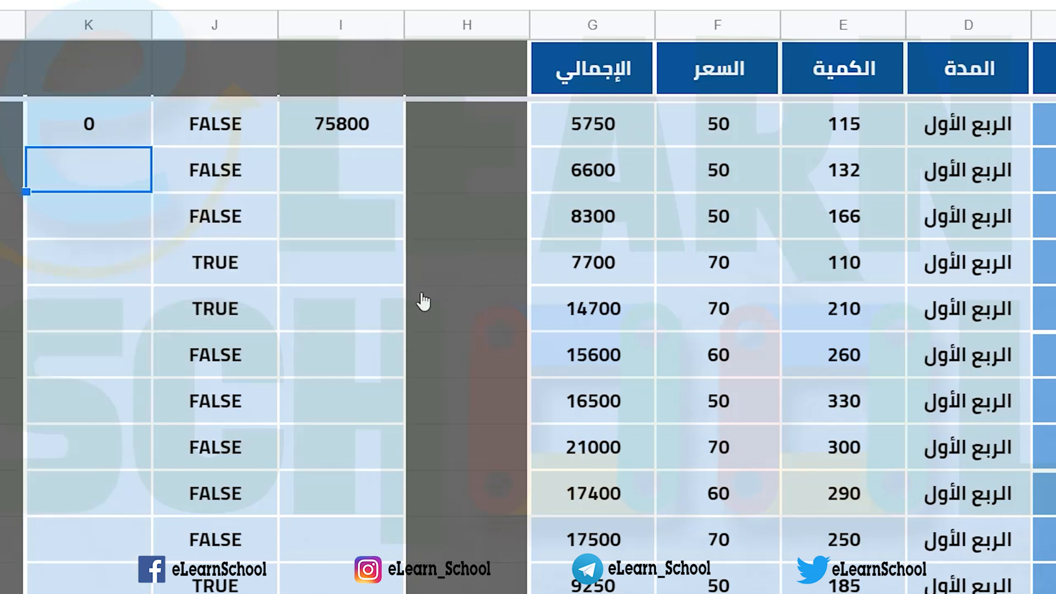
# Step: Check the products in column K against the logical values in column J and the totals in column G
pyautogui.click(105, 135)
pyautogui.click(78, 265)
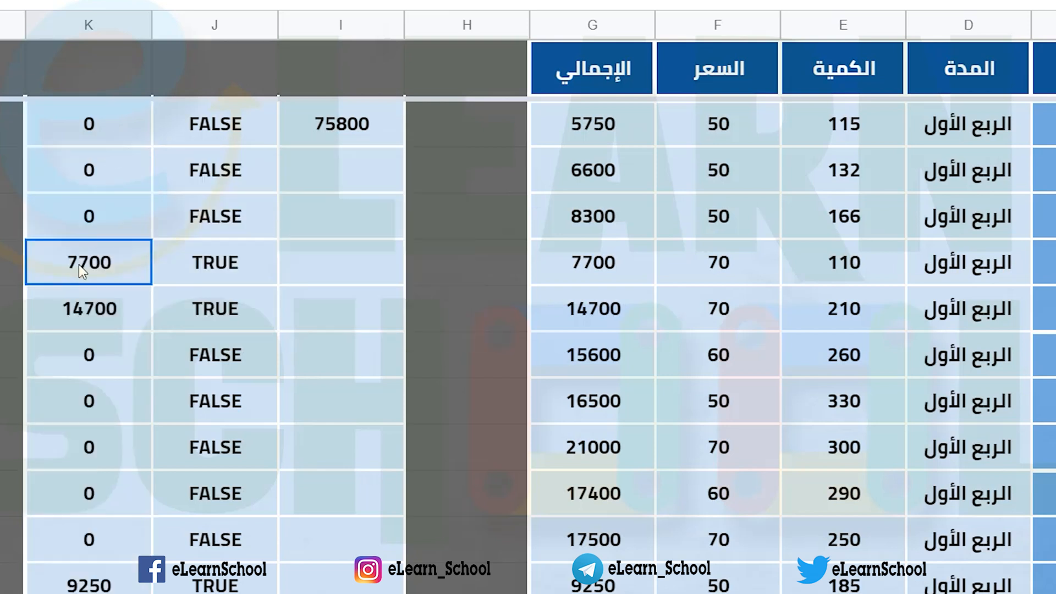
pyautogui.click(559, 269)
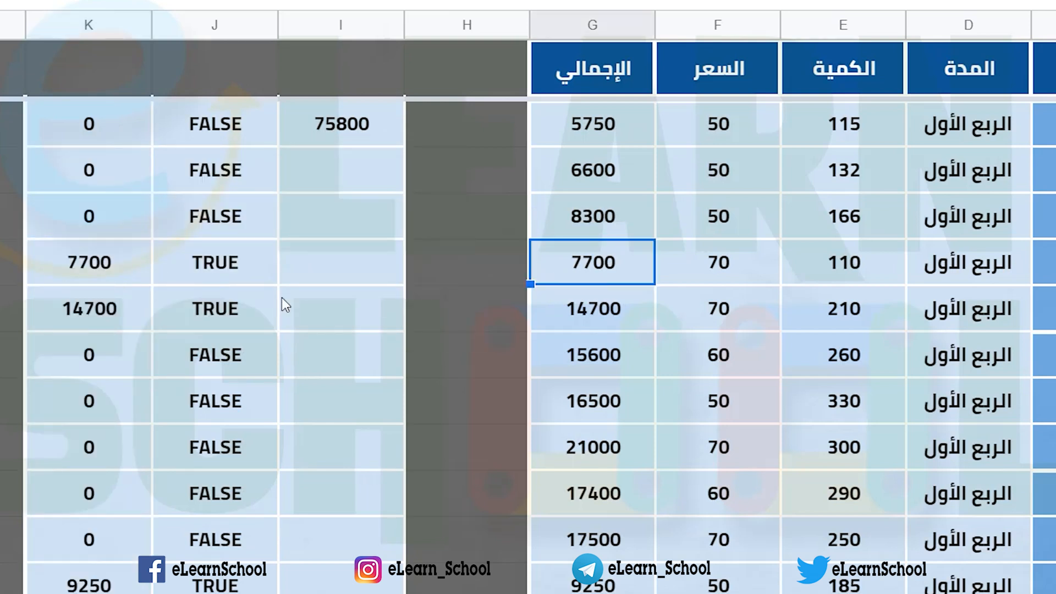
pyautogui.click(120, 261)
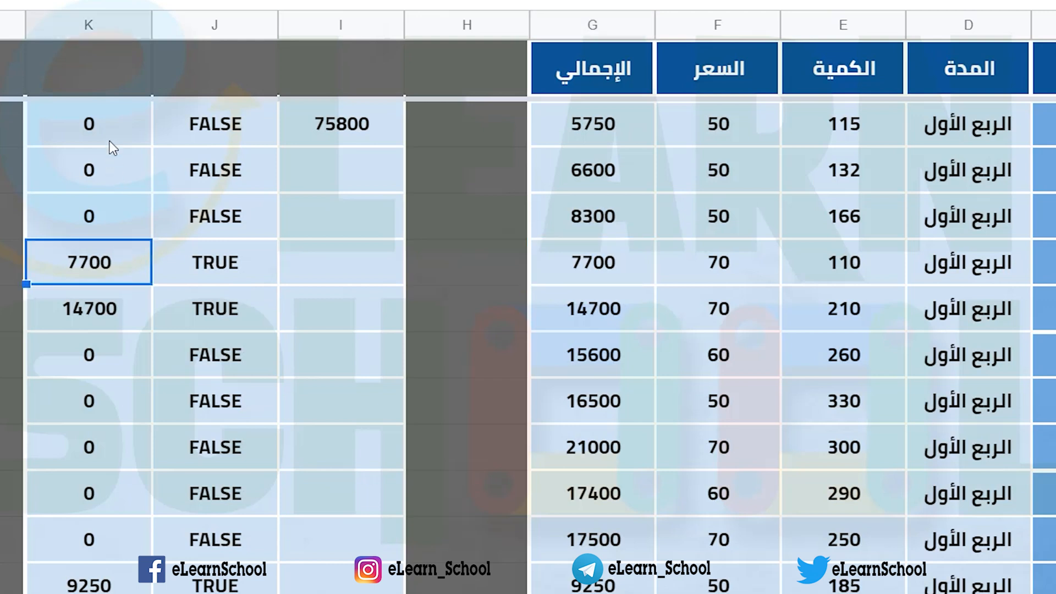
pyautogui.click(110, 141)
pyautogui.click(119, 251)
pyautogui.click(185, 139)
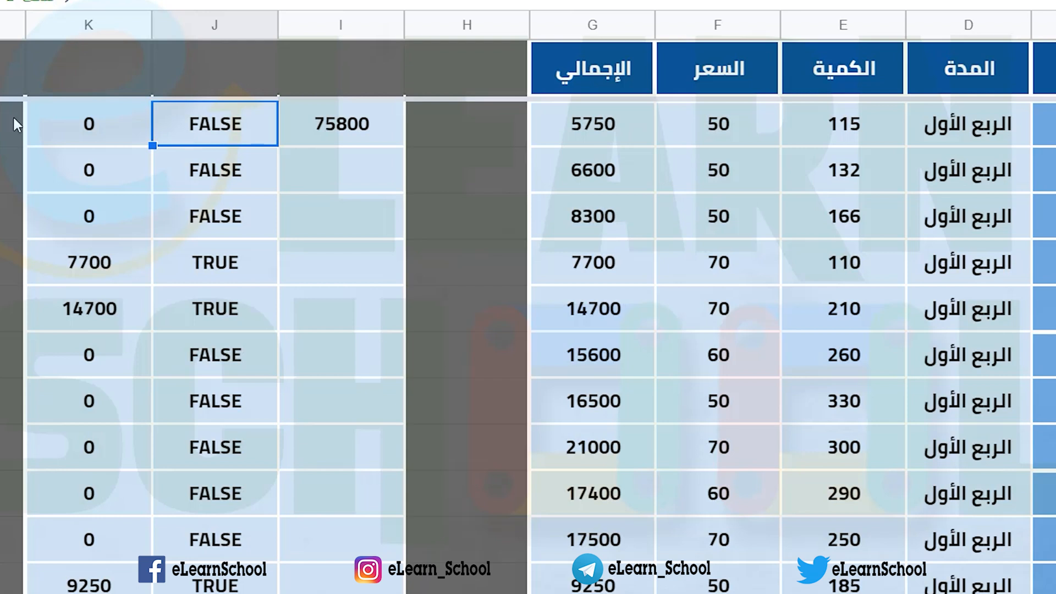
pyautogui.click(91, 121)
# Step: Extend the ArrayFormula in J2 to multiply the صنف 2 comparison by the totals in G2:G31
pyautogui.click(189, 122)
pyautogui.doubleClick(188, 122)
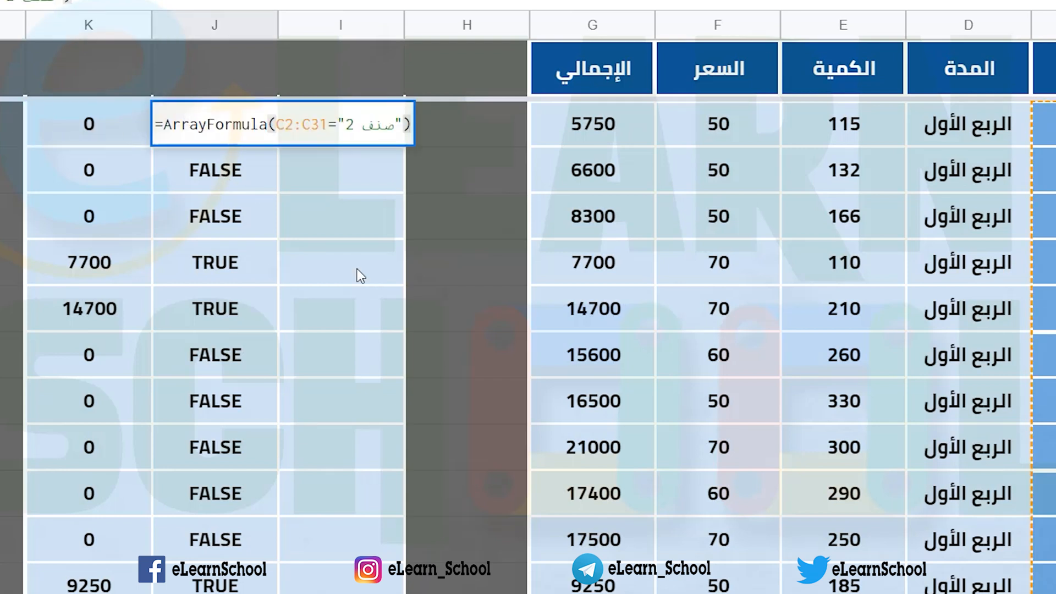
pyautogui.write('*')
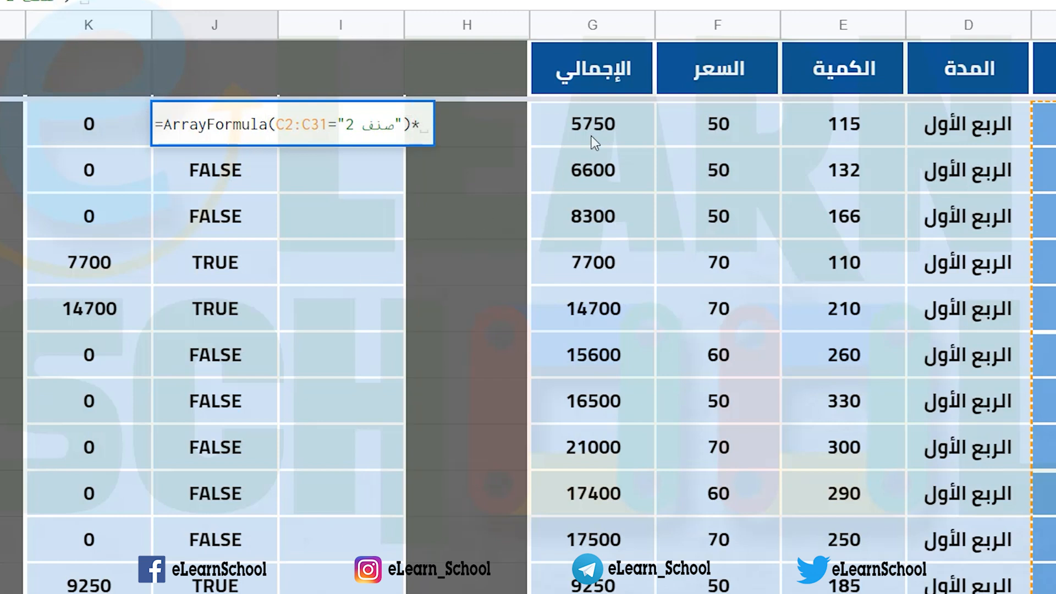
pyautogui.moveTo(591, 136); pyautogui.dragTo(651, 540)
pyautogui.press('BackSpace')
pyautogui.press('BackSpace')
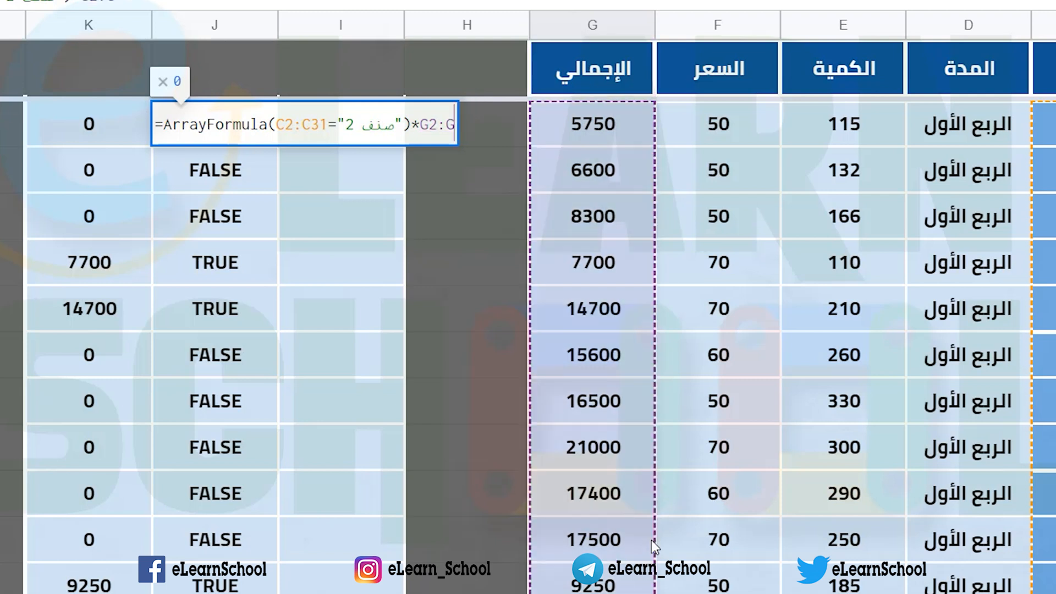
pyautogui.write('31(')
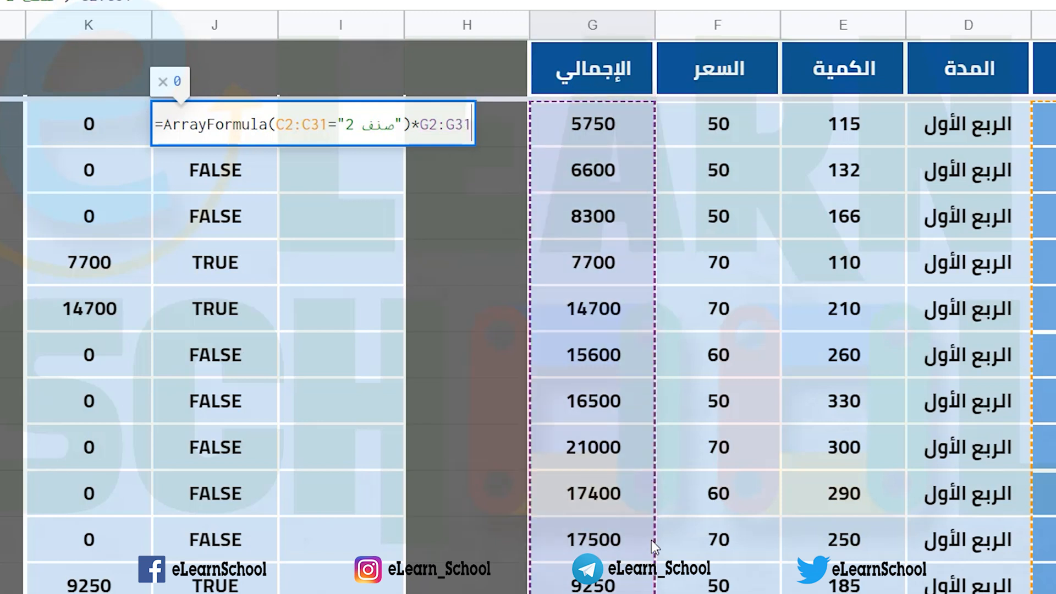
pyautogui.press('BackSpace')
pyautogui.write(')')
# Step: Enclose the C2:C31 comparison in its own parentheses inside ArrayFormula and commit the J2 formula
pyautogui.press('Left')
pyautogui.press('Left')
pyautogui.press('Left')
pyautogui.press('Left')
pyautogui.press('Left')
pyautogui.press('Left')
pyautogui.press('Left')
pyautogui.press('Left')
pyautogui.press('Left')
pyautogui.press('Left')
pyautogui.press('Left')
pyautogui.press('Left')
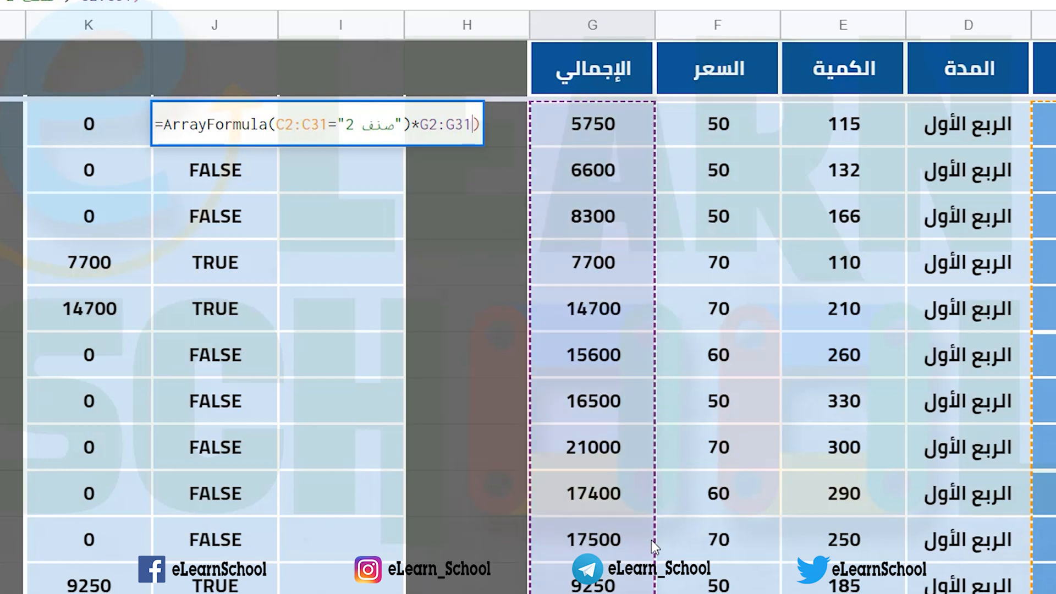
pyautogui.press('Left')
pyautogui.press('Left')
pyautogui.press('Left')
pyautogui.press('Left')
pyautogui.press('Left')
pyautogui.press('Left')
pyautogui.press('Left')
pyautogui.press('Left')
pyautogui.press('Left')
pyautogui.press('Left')
pyautogui.press('Left')
pyautogui.press('Left')
pyautogui.press('Left')
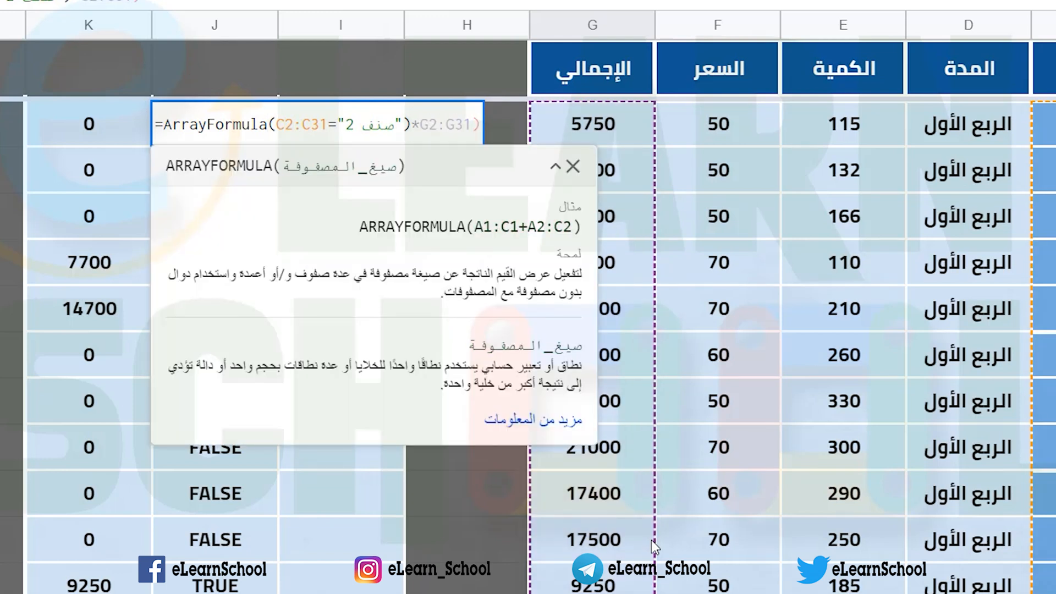
pyautogui.write('(')
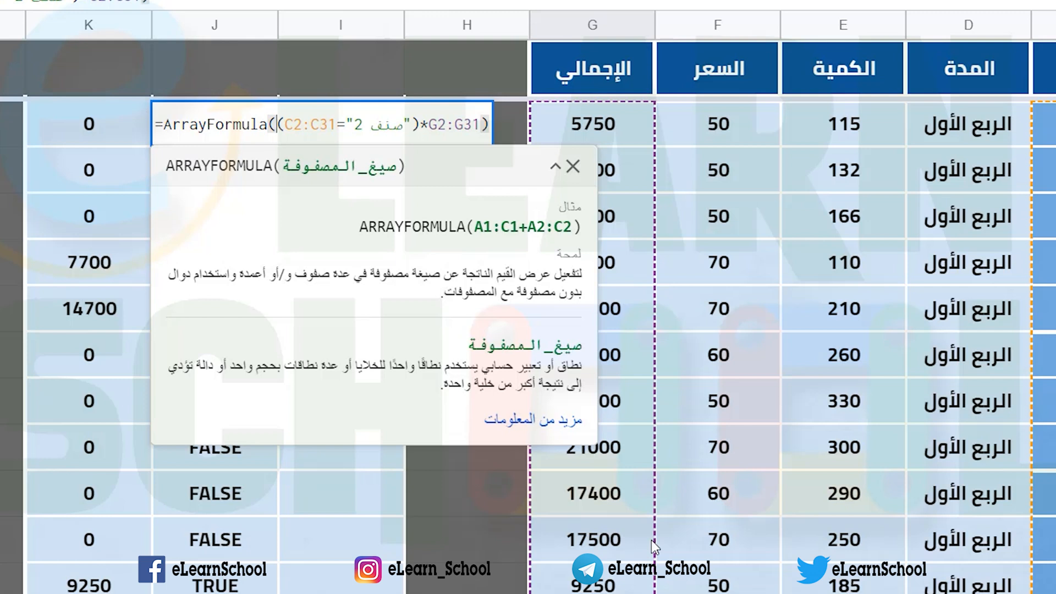
pyautogui.press('Return')
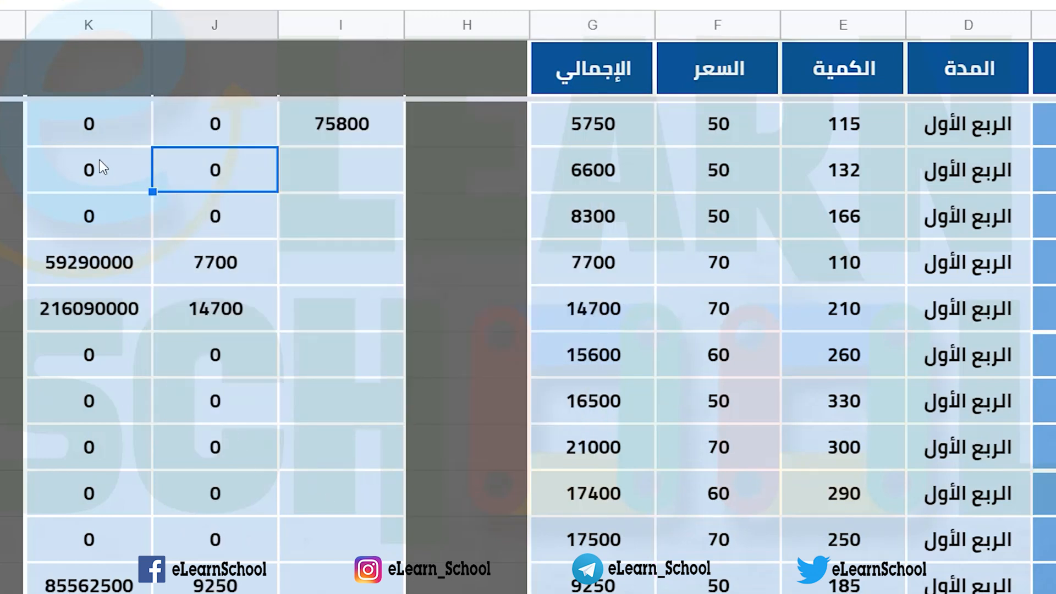
# Step: Clear the helper product formulas from column K, from K2 down to the last data row
pyautogui.click(97, 137)
pyautogui.click(100, 273)
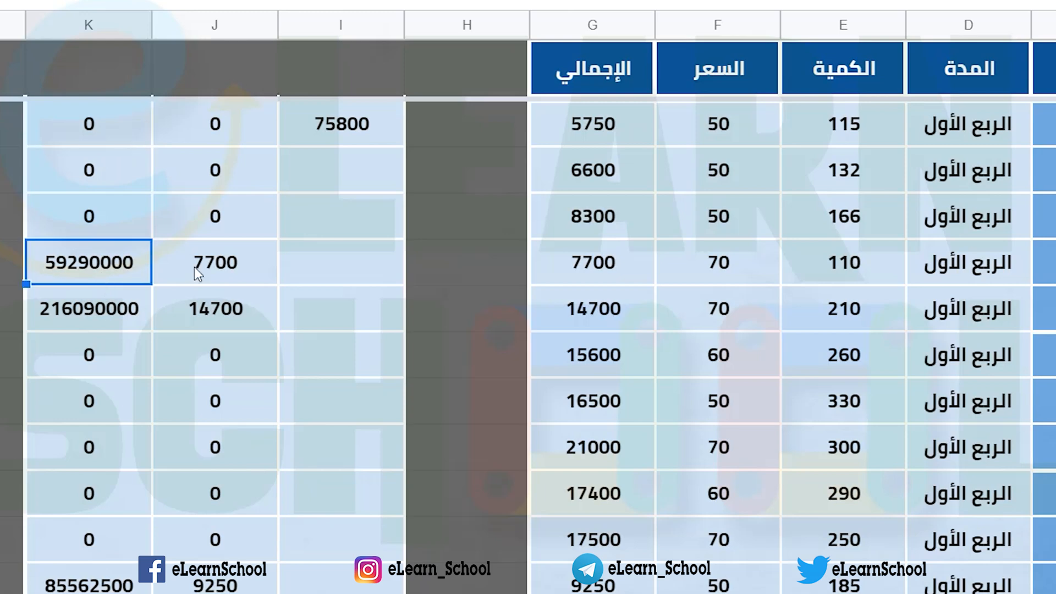
pyautogui.click(195, 265)
pyautogui.click(582, 269)
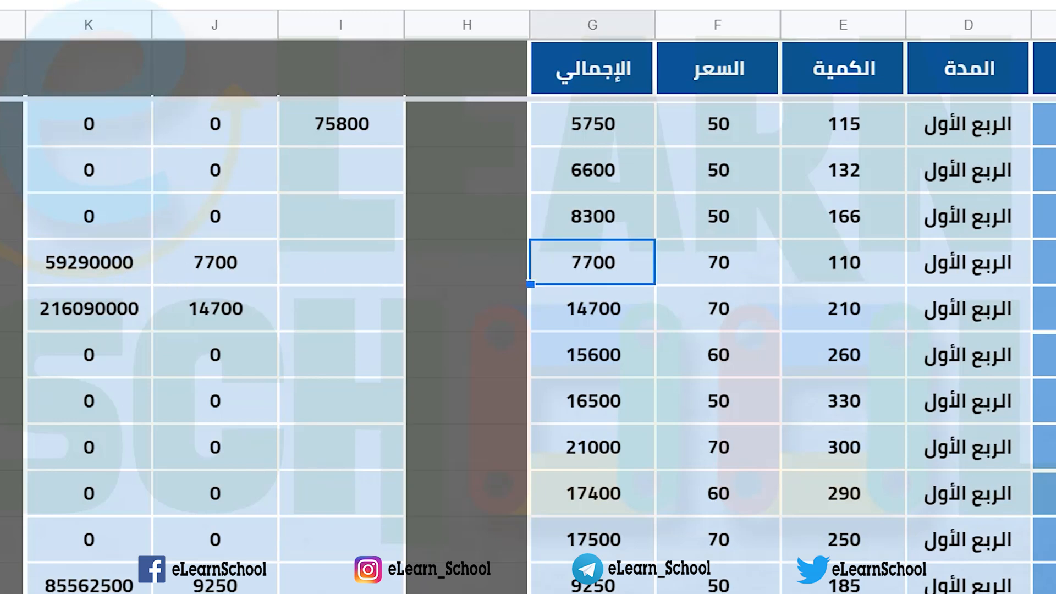
pyautogui.click(35, 272)
pyautogui.click(102, 144)
pyautogui.scroll(-10, 103, 276)
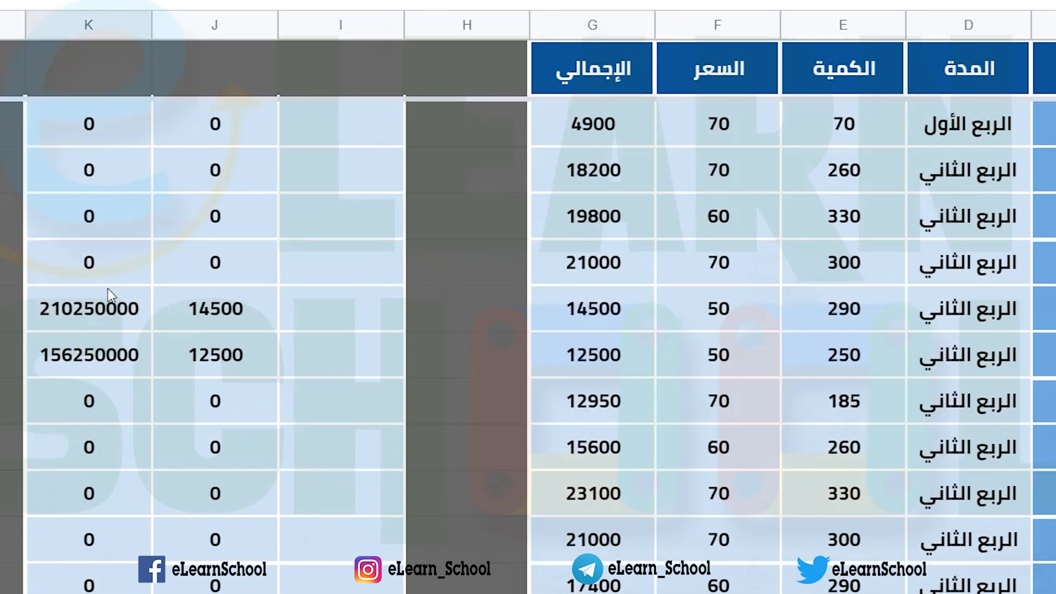
pyautogui.keyDown('shift'); pyautogui.click(120, 367); pyautogui.keyUp('shift')
pyautogui.press('Delete')
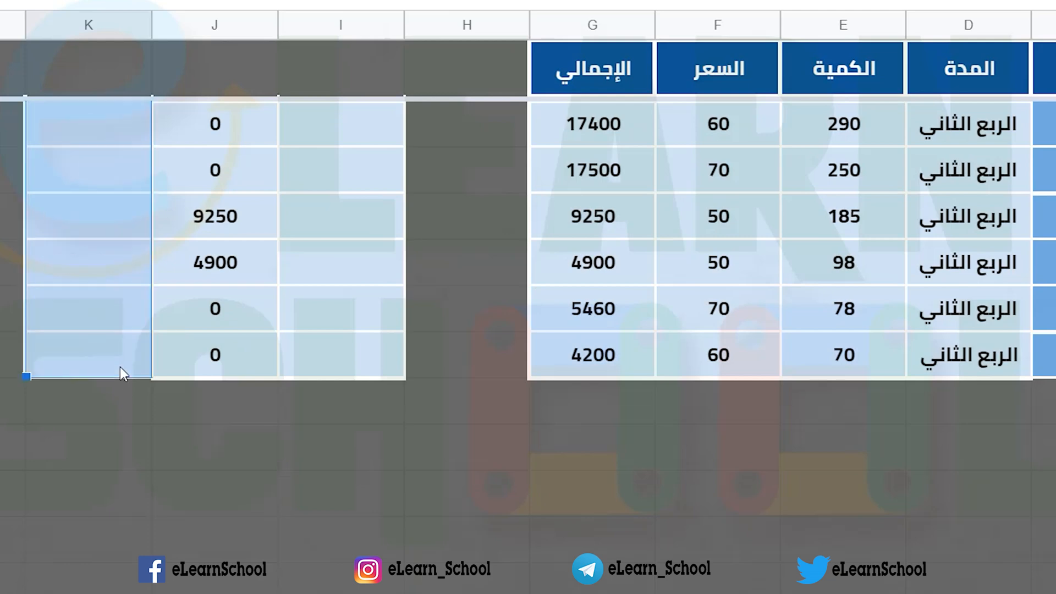
# Step: Examine the array results in column J row by row against the matching items in column C
pyautogui.scroll(10, 216, 357)
pyautogui.click(217, 139)
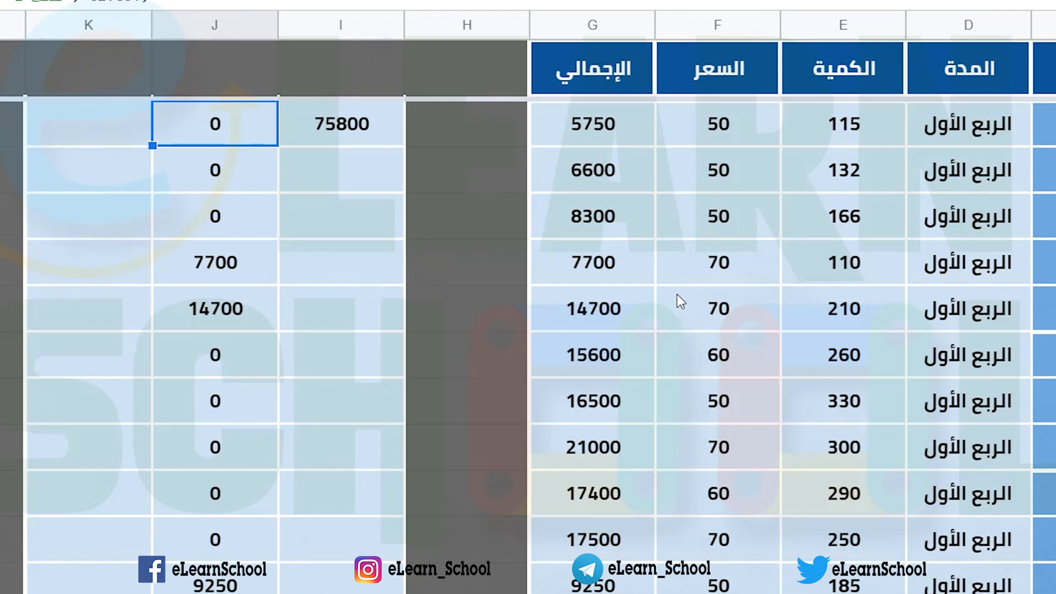
pyautogui.click(1044, 262)
pyautogui.click(258, 263)
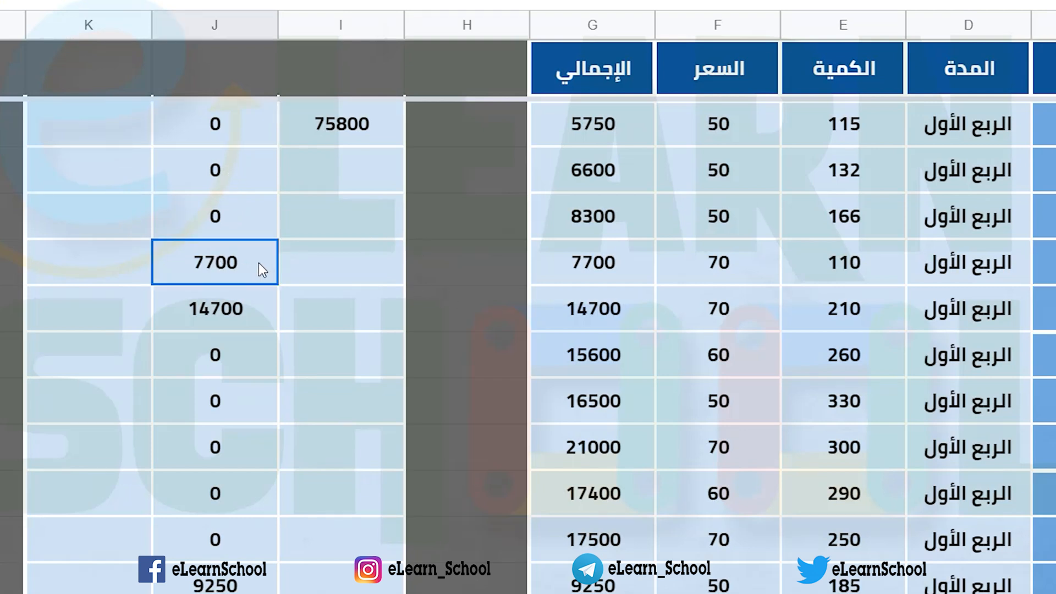
pyautogui.click(246, 220)
pyautogui.click(249, 171)
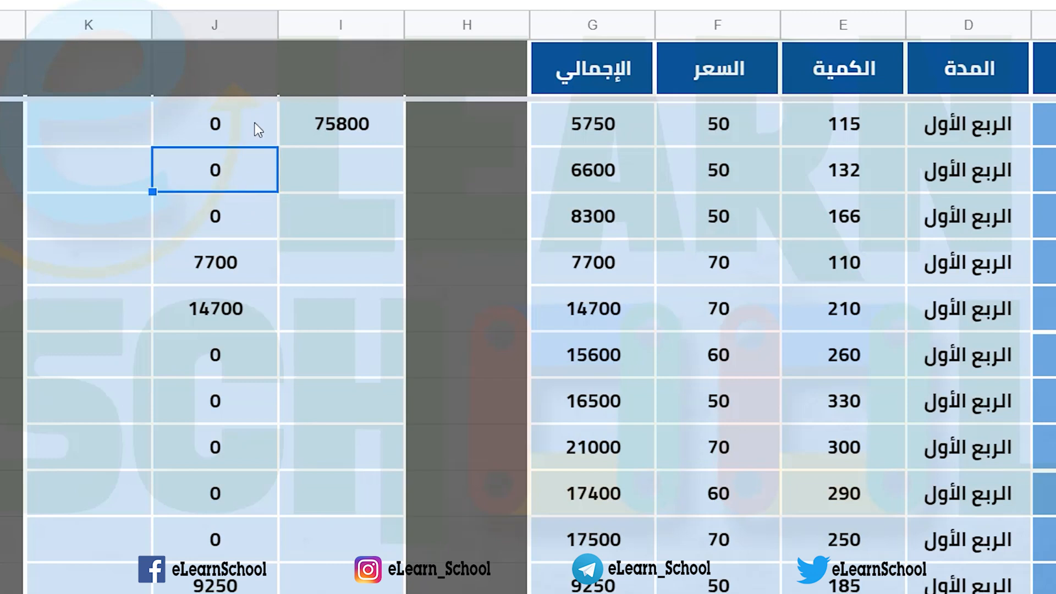
pyautogui.click(256, 123)
pyautogui.click(247, 165)
pyautogui.click(248, 220)
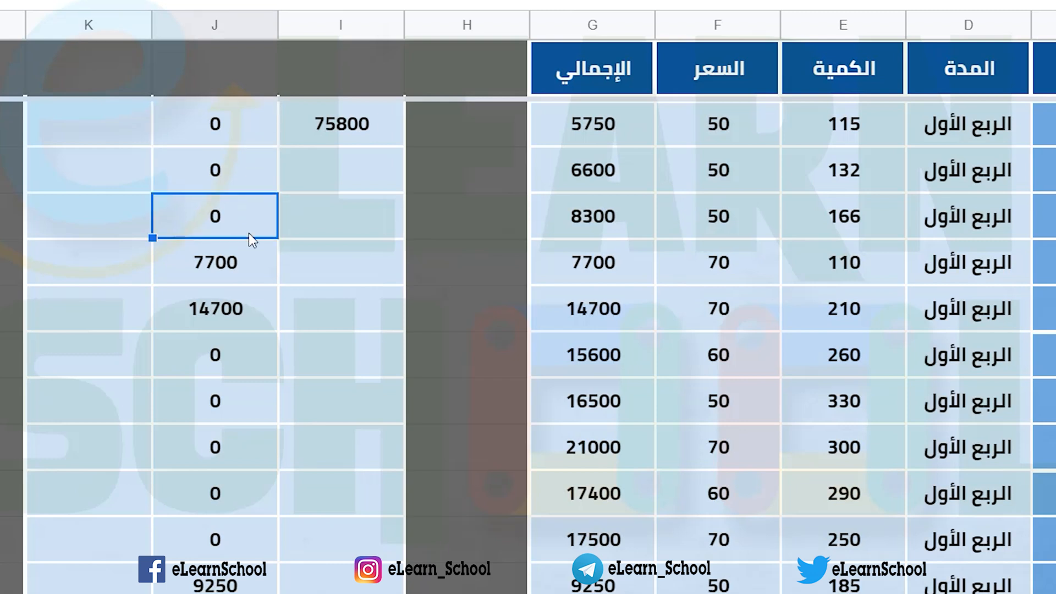
pyautogui.click(250, 256)
pyautogui.click(258, 295)
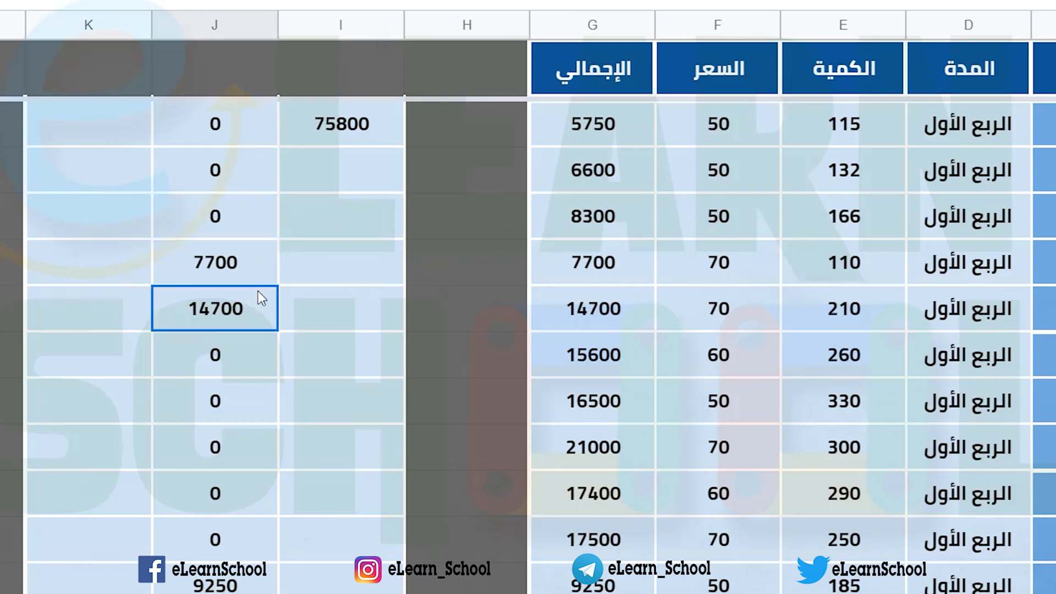
pyautogui.click(253, 365)
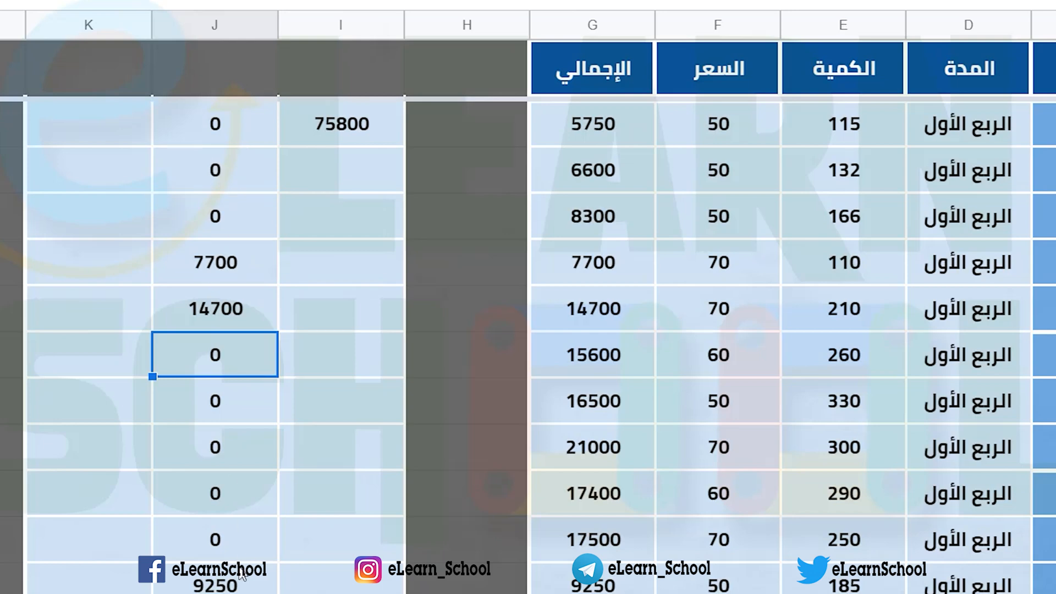
# Step: Insert SUM inside the ArrayFormula in J2 so it covers the comparison multiplied by G2:G31, with a closing parenthesis
pyautogui.click(231, 127)
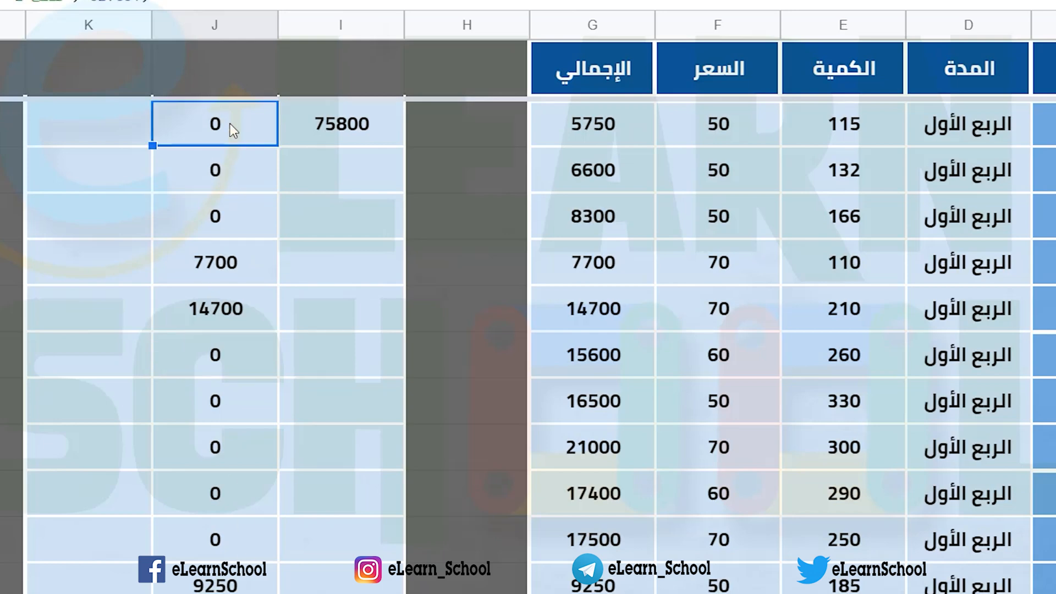
pyautogui.doubleClick(230, 123)
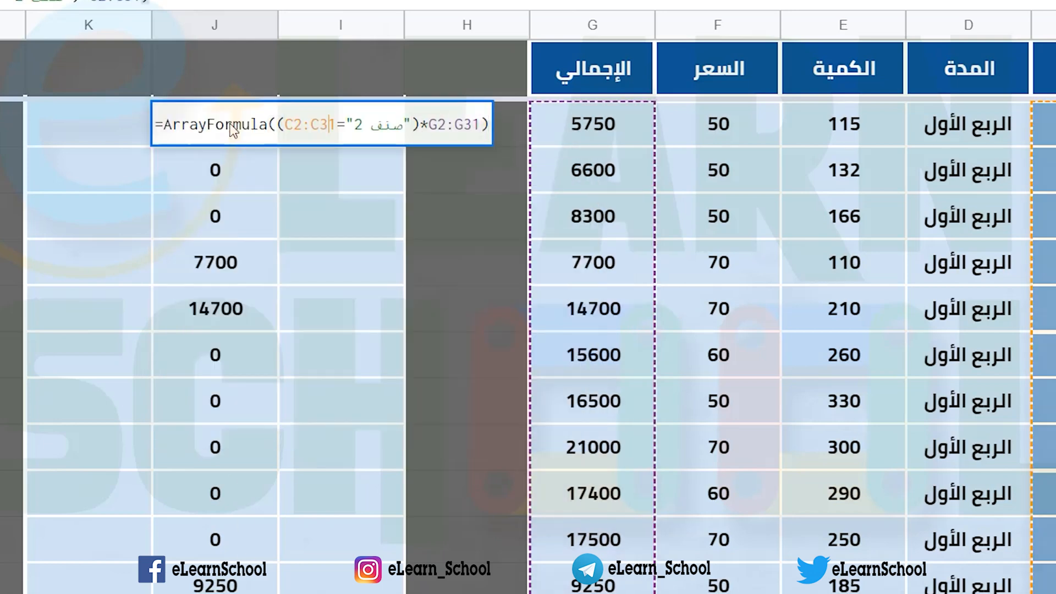
pyautogui.press('Left')
pyautogui.press('Left')
pyautogui.press('Left')
pyautogui.press('Left')
pyautogui.press('Left')
pyautogui.press('Left')
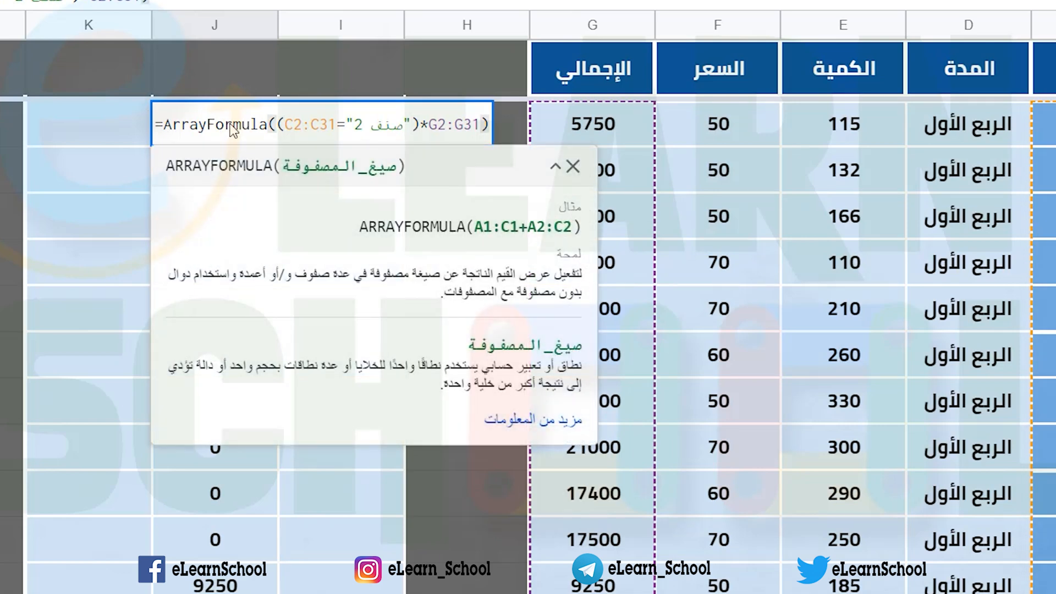
pyautogui.write('SUM')
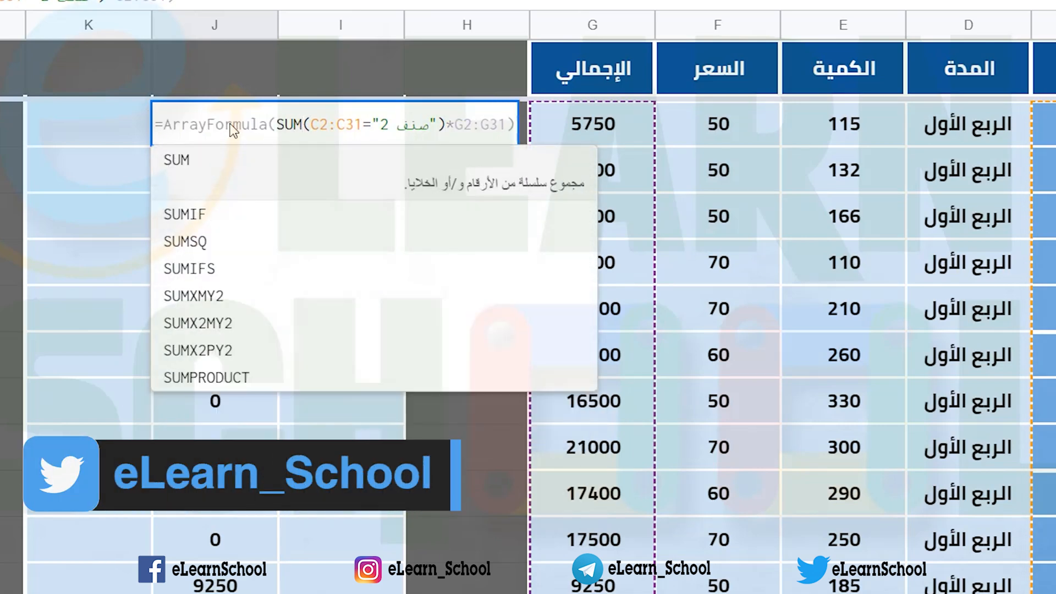
pyautogui.press('Right')
pyautogui.press('Right')
pyautogui.press('Right')
pyautogui.press('Right')
pyautogui.press('Right')
pyautogui.press('Right')
pyautogui.press('Right')
pyautogui.press('Right')
pyautogui.press('Right')
pyautogui.press('Right')
pyautogui.press('Right')
pyautogui.press('Right')
pyautogui.press('Right')
pyautogui.press('Right')
pyautogui.press('Right')
pyautogui.press('Right')
pyautogui.press('Right')
pyautogui.press('Right')
pyautogui.press('Right')
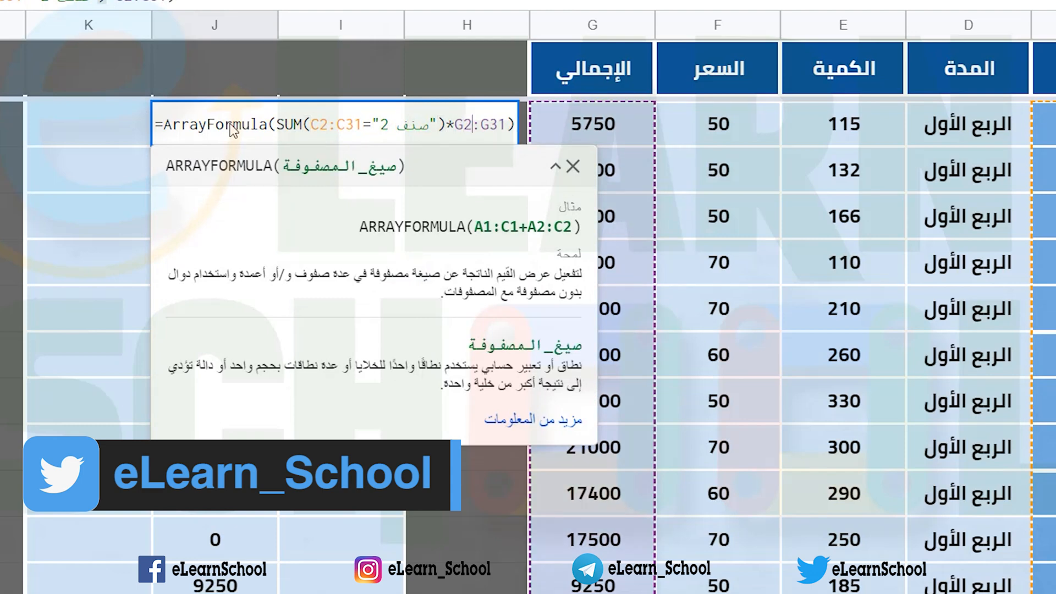
pyautogui.press('Right')
pyautogui.press('Right')
pyautogui.press('Right')
pyautogui.press('Right')
pyautogui.press('Right')
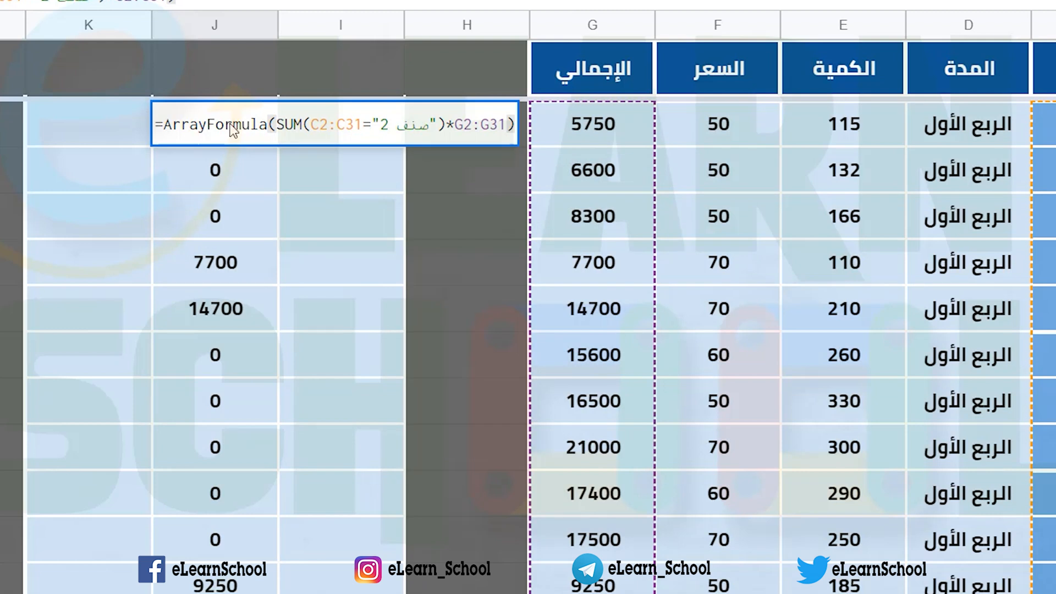
pyautogui.write(')')
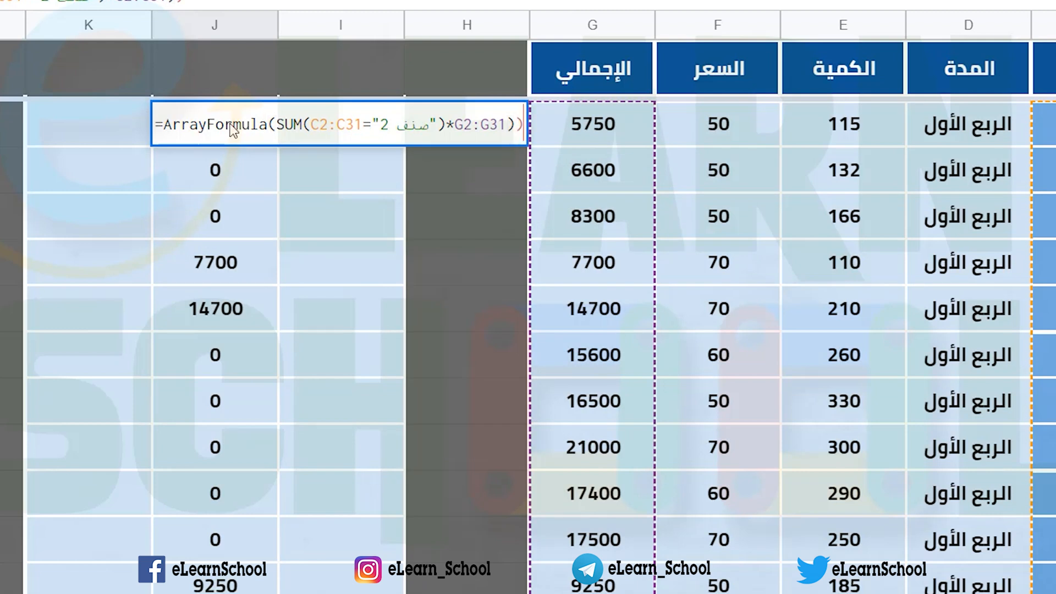
# Step: Add the missing opening parenthesis before C2:C31 inside SUM and commit the J2 formula
pyautogui.press('Left')
pyautogui.press('Left')
pyautogui.press('Left')
pyautogui.press('Left')
pyautogui.press('Left')
pyautogui.press('Left')
pyautogui.press('Left')
pyautogui.press('Left')
pyautogui.press('Left')
pyautogui.press('Left')
pyautogui.press('Left')
pyautogui.press('Left')
pyautogui.press('Left')
pyautogui.press('Left')
pyautogui.press('Left')
pyautogui.press('Left')
pyautogui.press('Left')
pyautogui.press('Left')
pyautogui.press('Left')
pyautogui.press('Left')
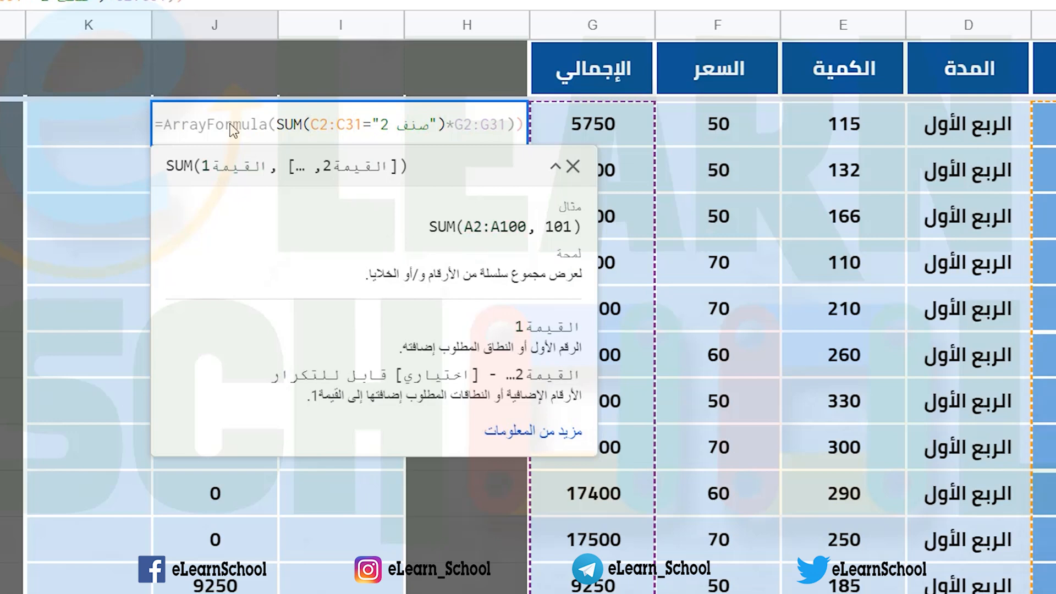
pyautogui.write(')')
pyautogui.press('BackSpace')
pyautogui.write('(')
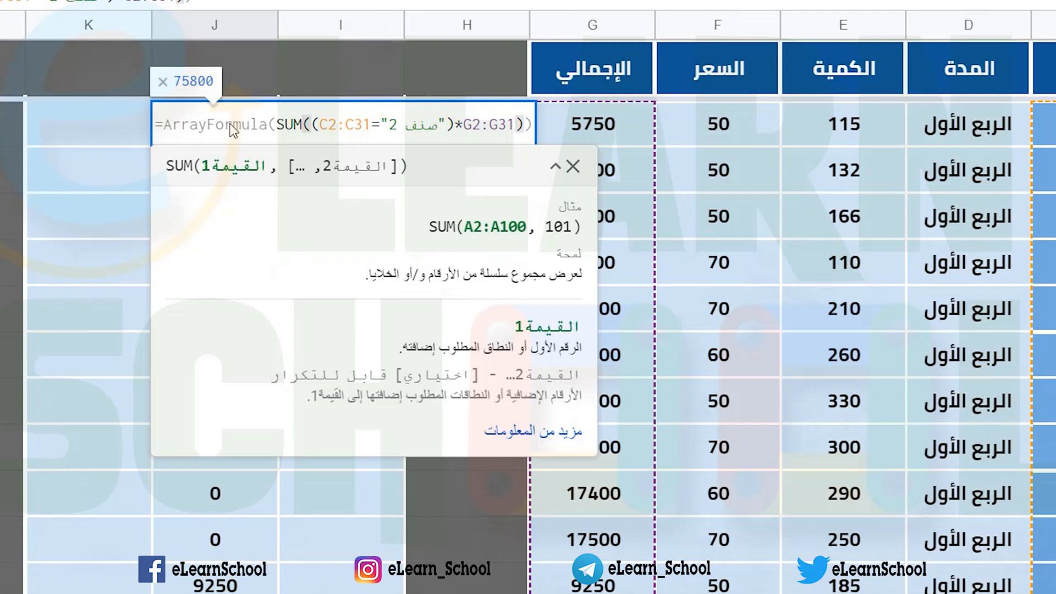
pyautogui.press('Return')
# Step: Replace the quoted صنف 2 criterion in the J2 formula with a reference to cell C5
pyautogui.click(234, 130)
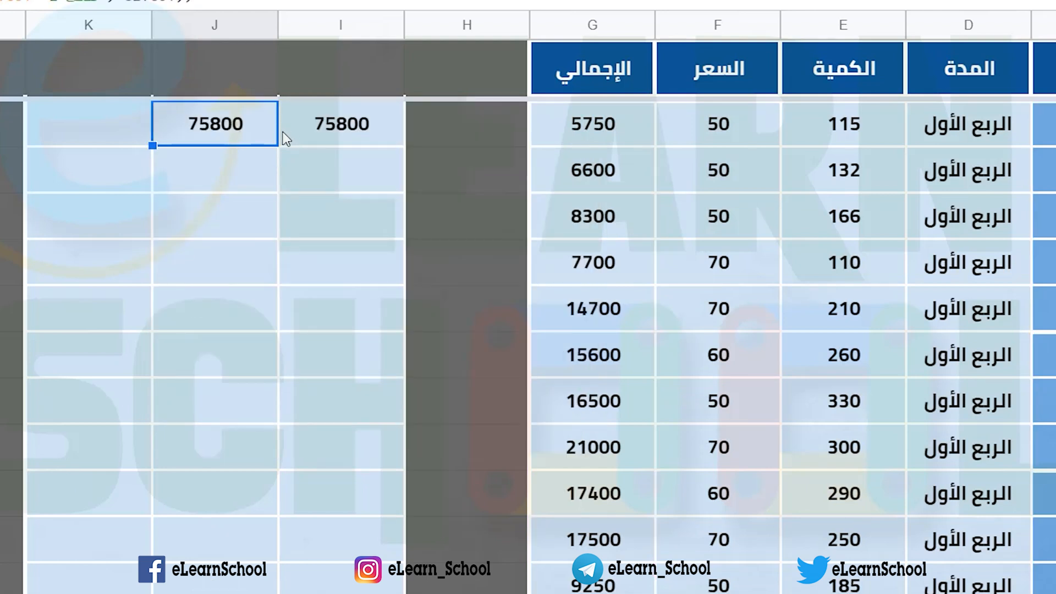
pyautogui.press('F2')
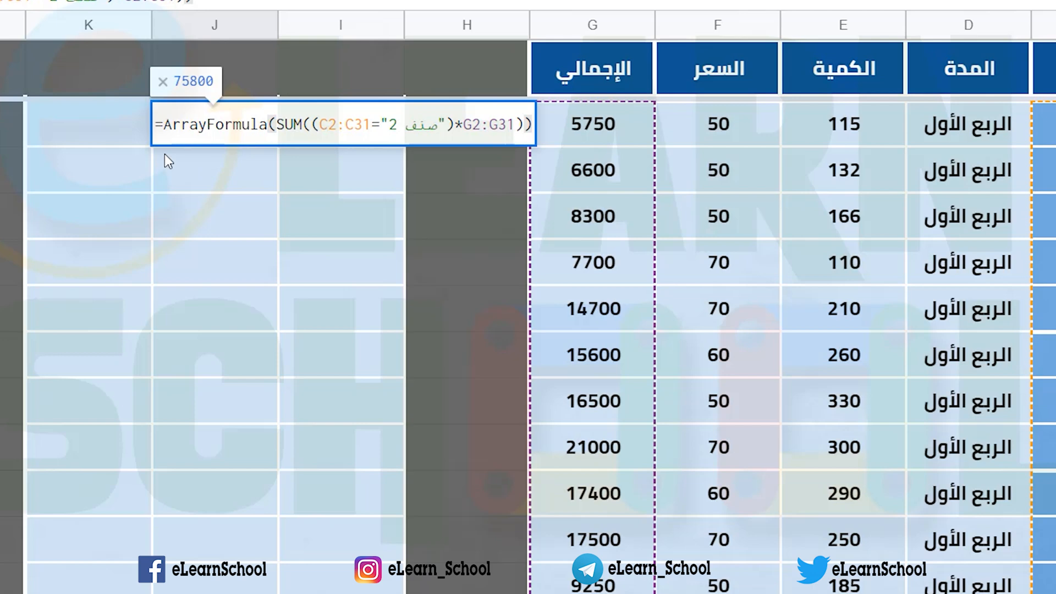
pyautogui.moveTo(269, 137); pyautogui.dragTo(294, 137)
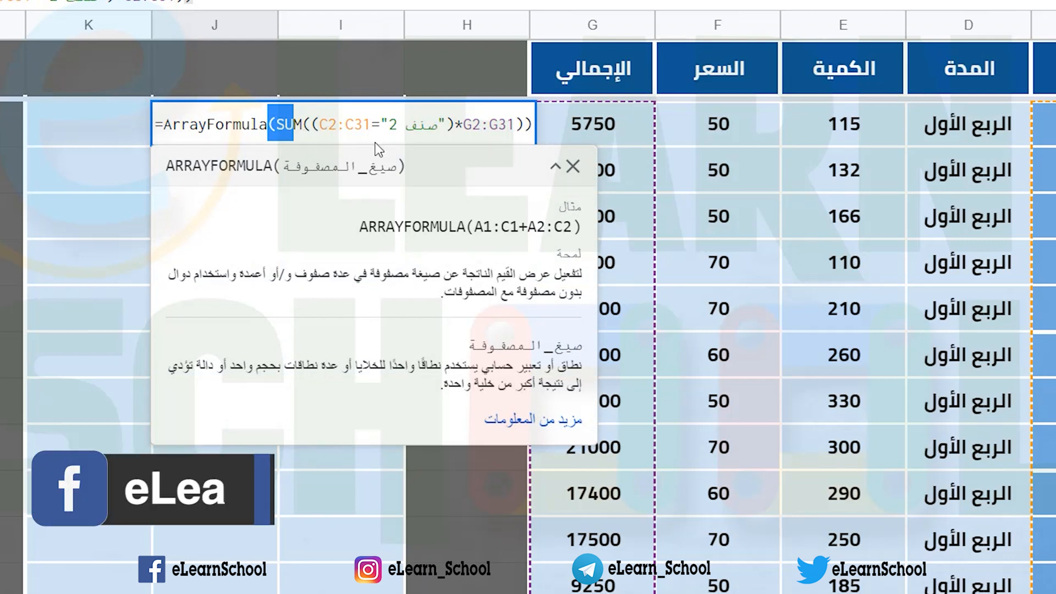
pyautogui.doubleClick(391, 126)
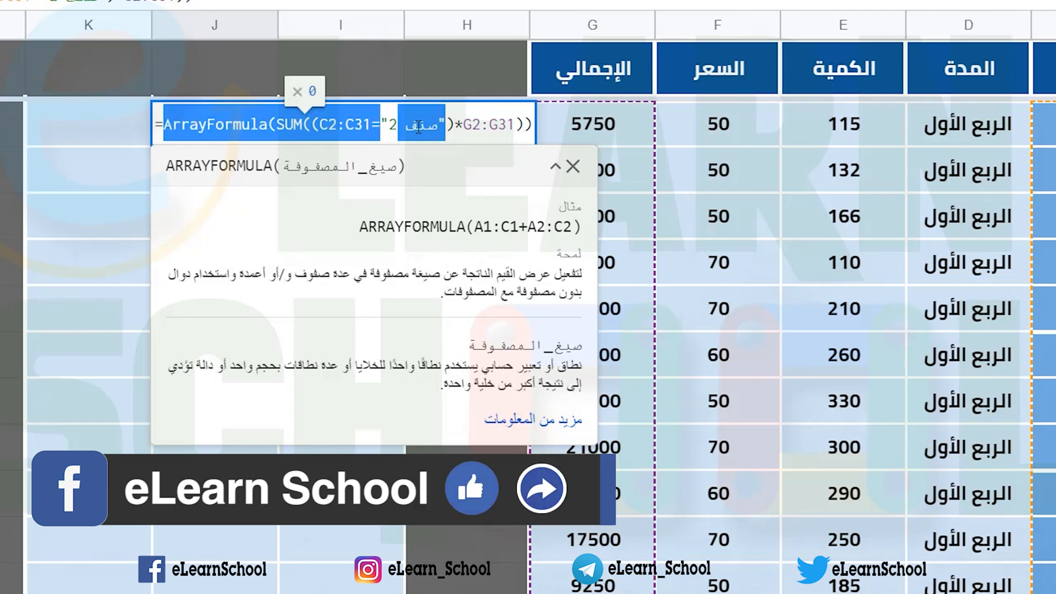
pyautogui.click(417, 127)
pyautogui.press('Delete')
pyautogui.press('Delete')
pyautogui.press('Delete')
pyautogui.press('Delete')
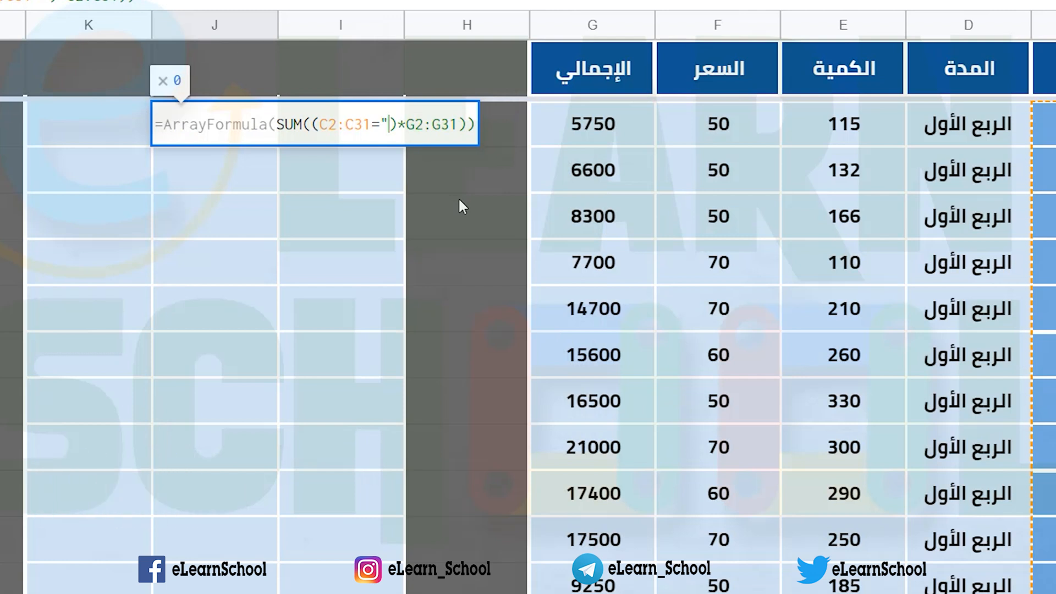
pyautogui.press('BackSpace')
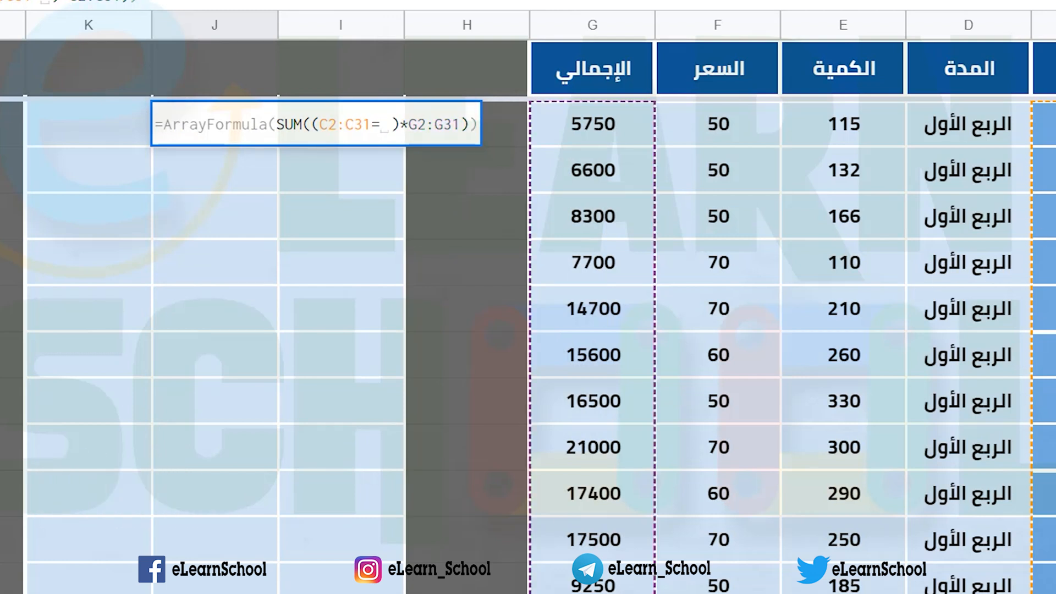
pyautogui.write('C5')
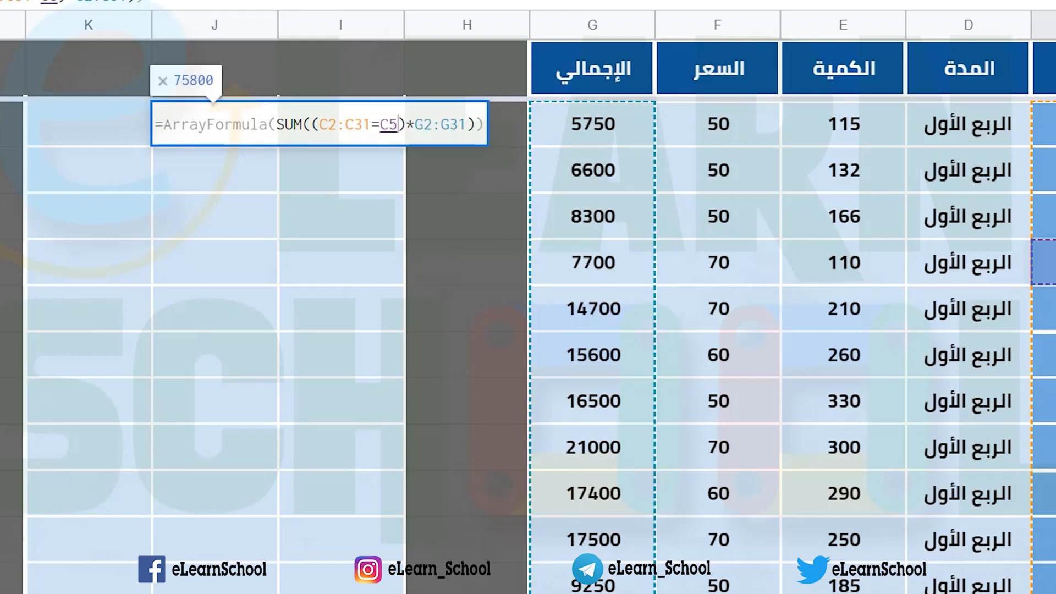
pyautogui.press('Return')
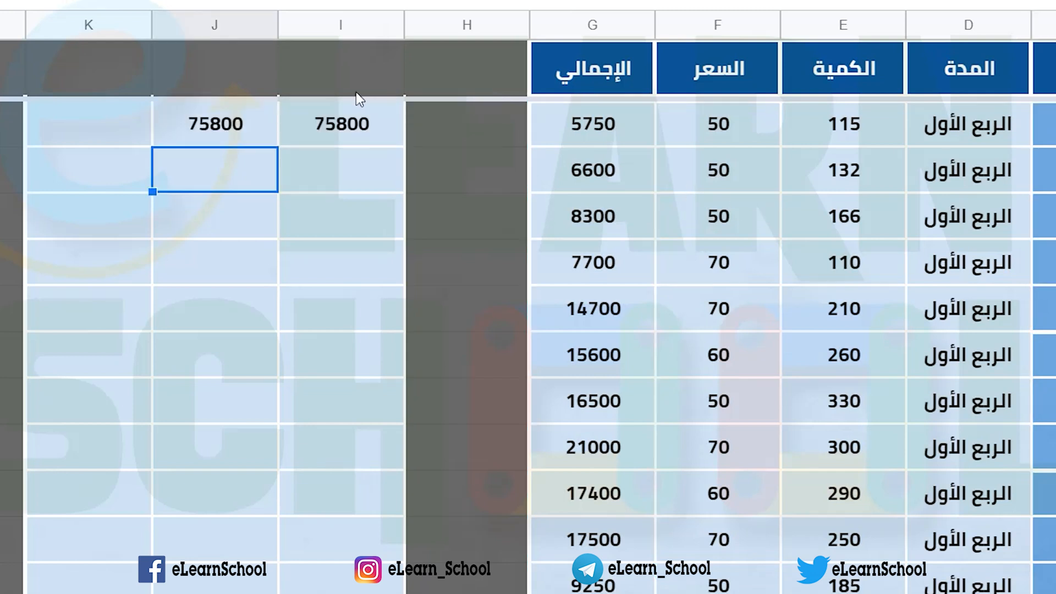
pyautogui.click(240, 139)
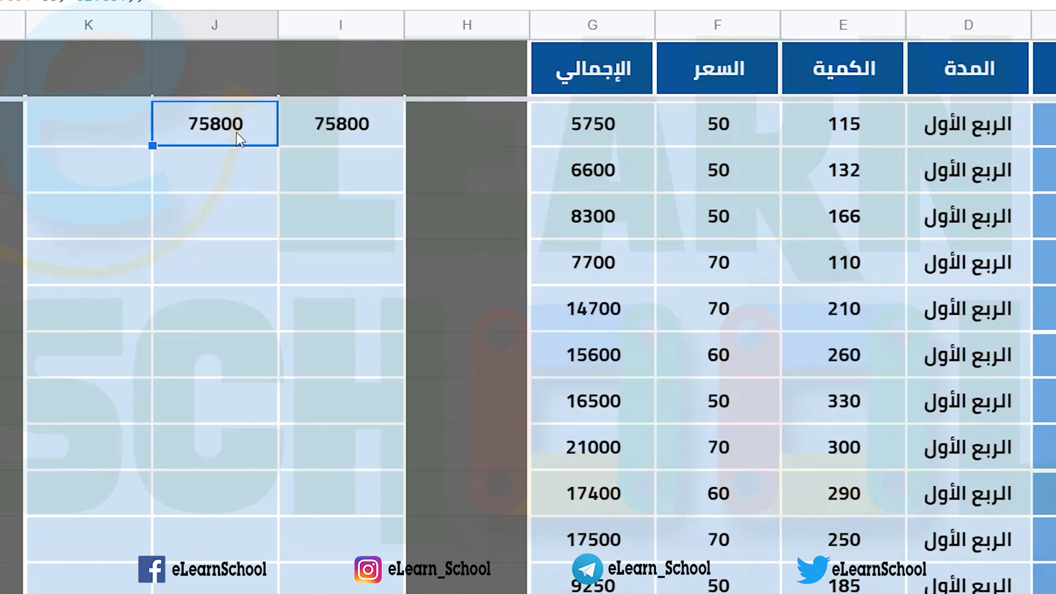